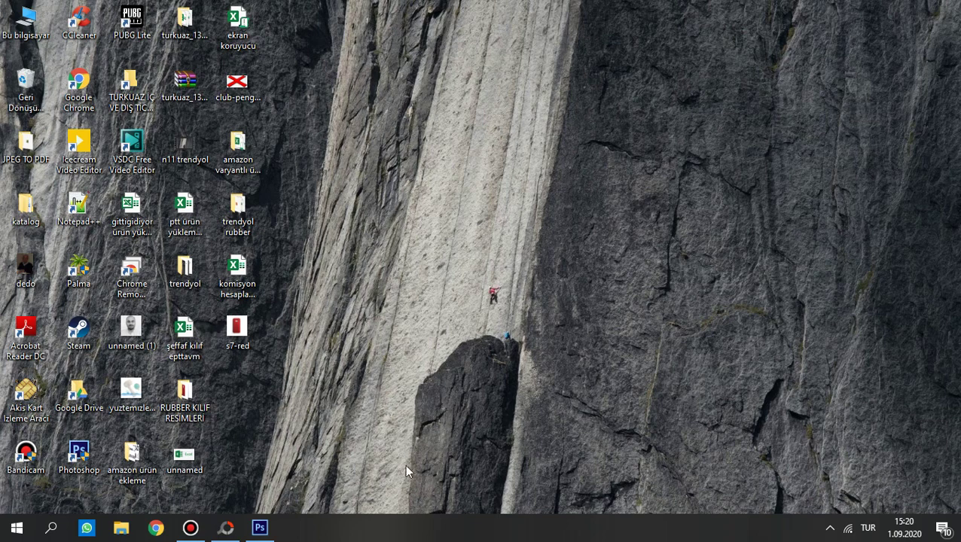
- Bring the Photoshop window to the front from the taskbar
left_click(260, 529)
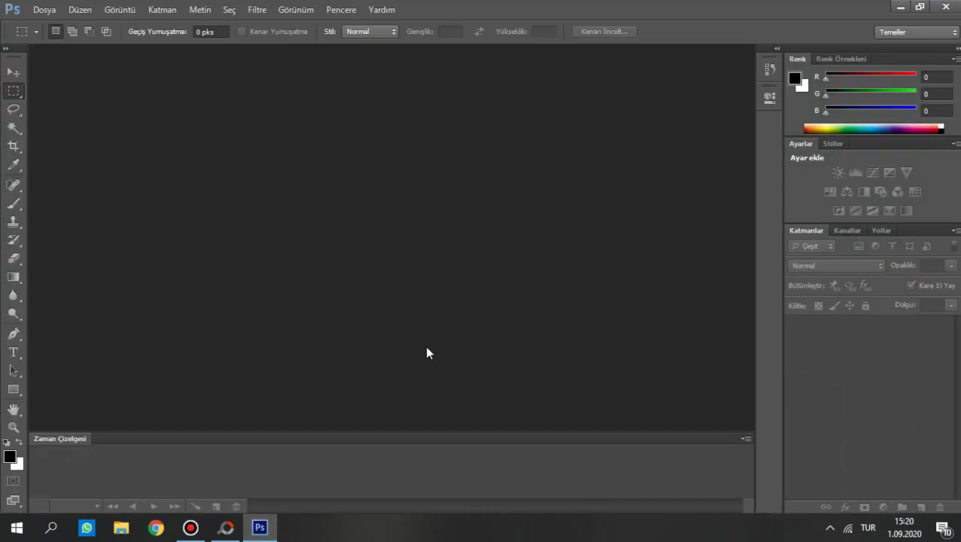
- Create a blank white document 1200 pixels wide by 1800 pixels tall
left_click(43, 14)
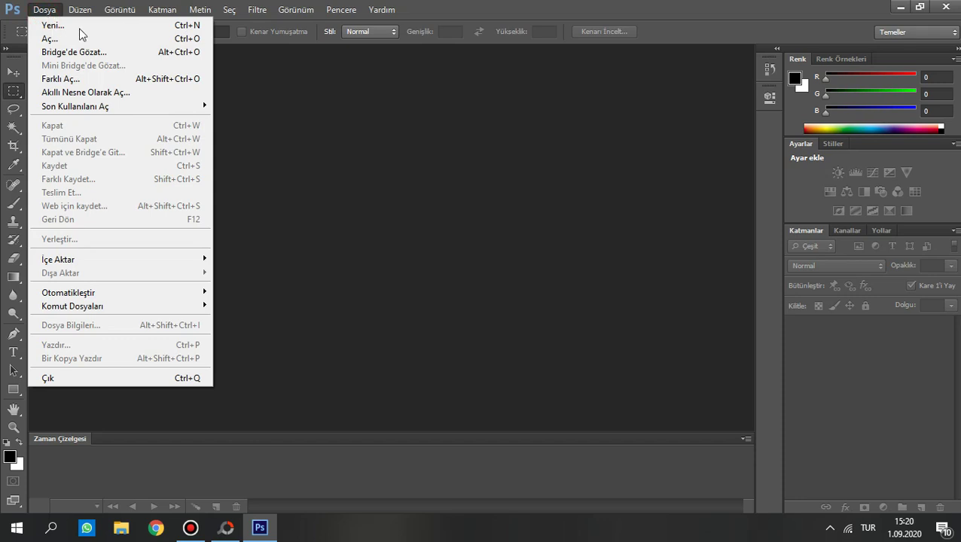
left_click(68, 26)
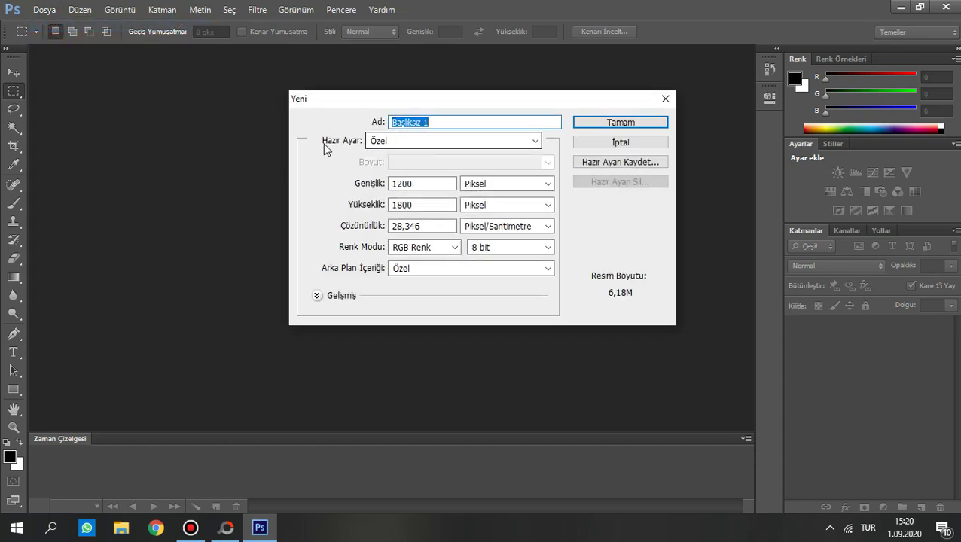
left_click(444, 185)
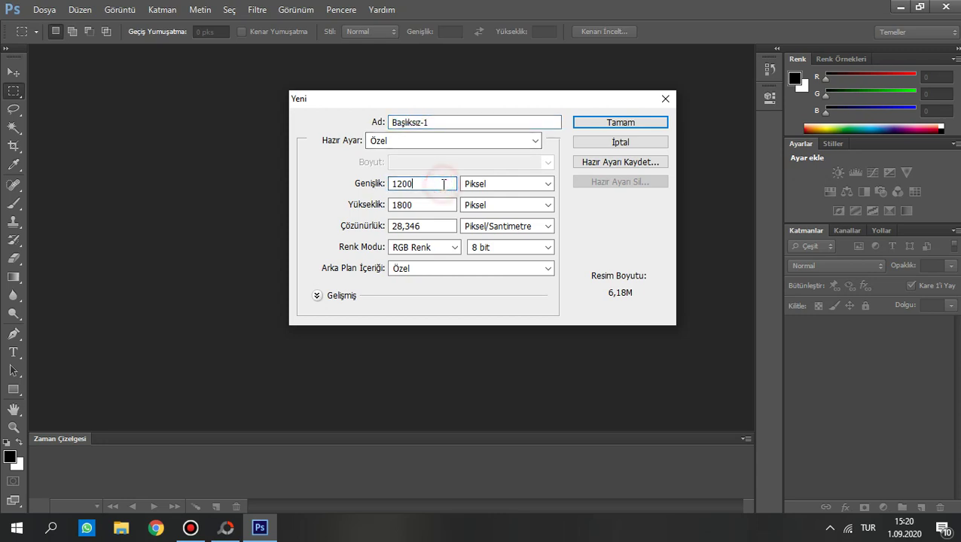
left_click(503, 188)
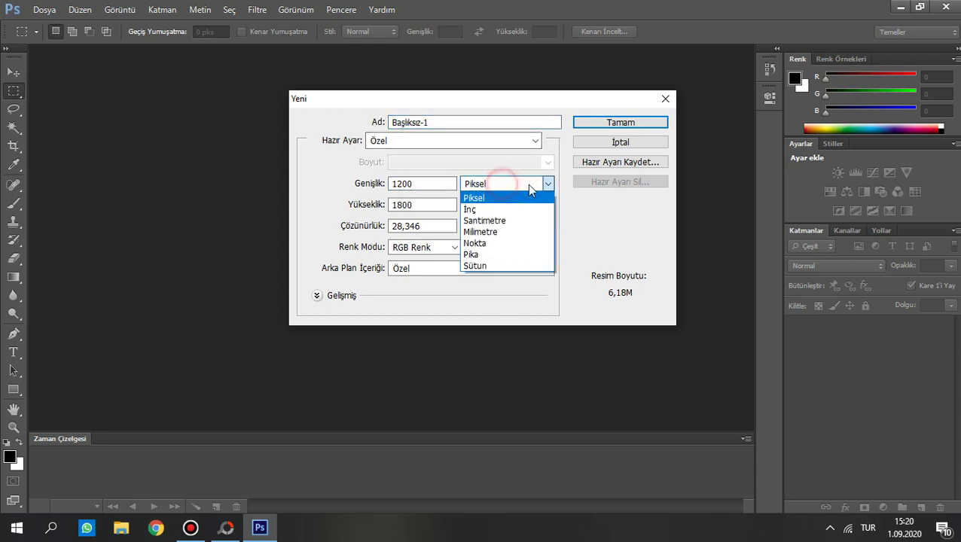
left_click(485, 196)
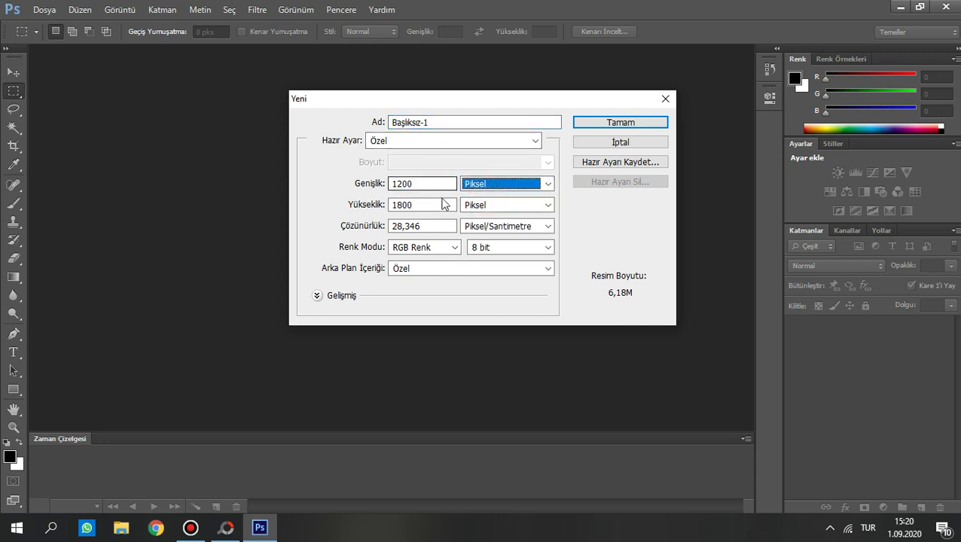
left_click(430, 206)
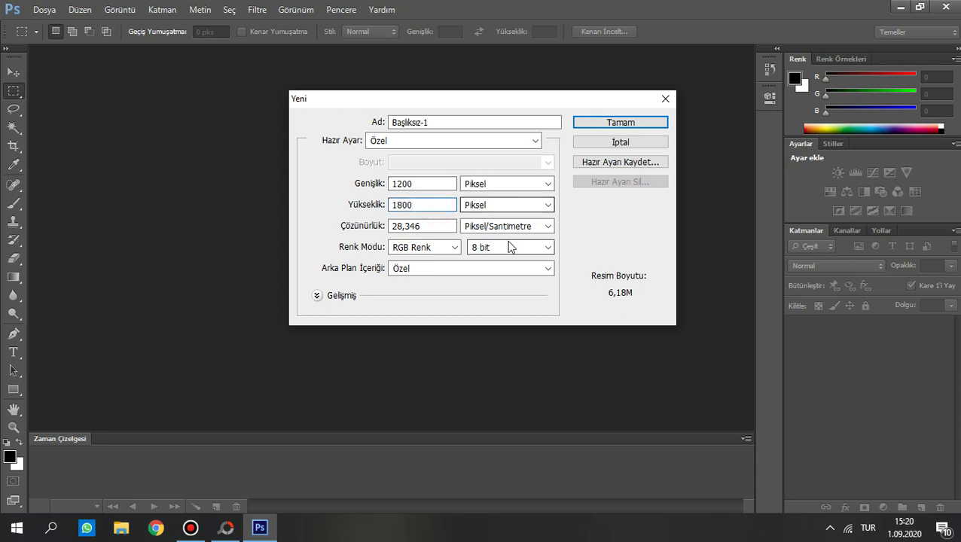
left_click(637, 127)
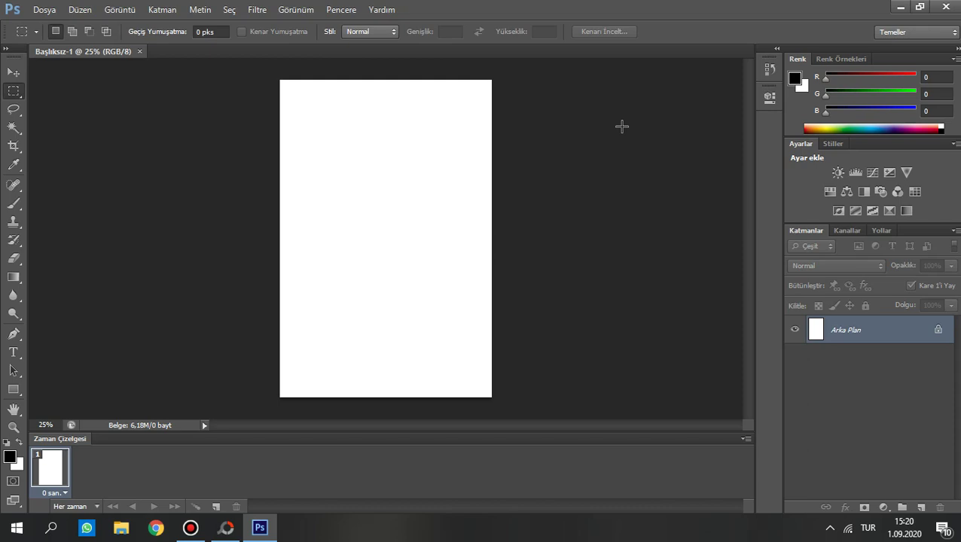
- Try dragging the s7-red photo from the desktop into Photoshop
left_click(45, 15)
left_click(900, 7)
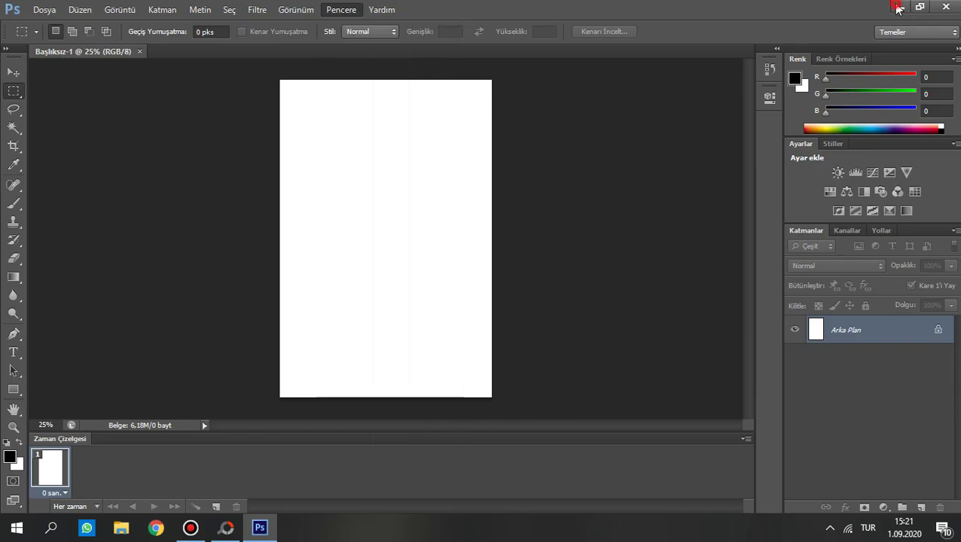
left_click(476, 260)
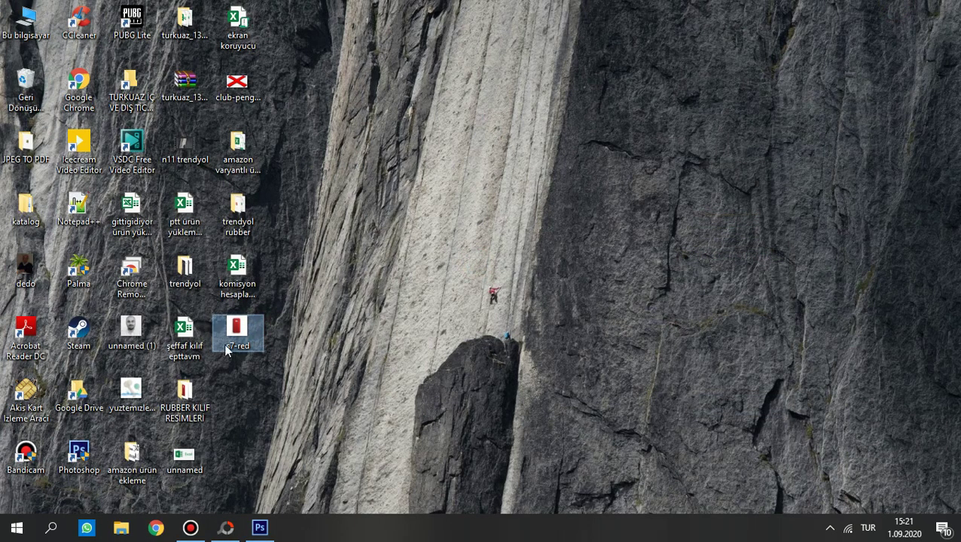
mouse_move(251, 345)
left_mouse_down()
mouse_move(269, 535)
mouse_move(317, 264)
left_mouse_up()
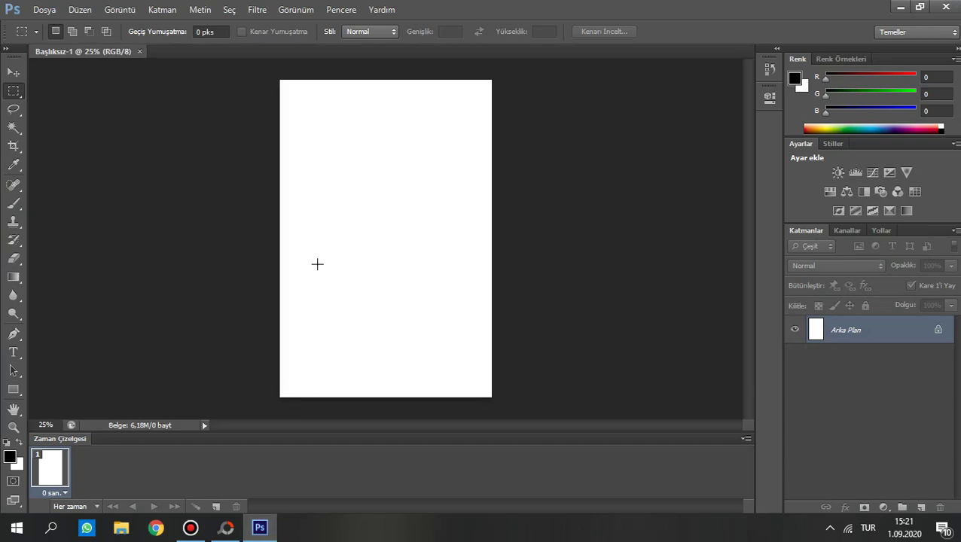
- Open s7-red.jpg from the desktop with Ctrl+O, then minimize Photoshop
left_click(44, 9)
left_click(45, 10)
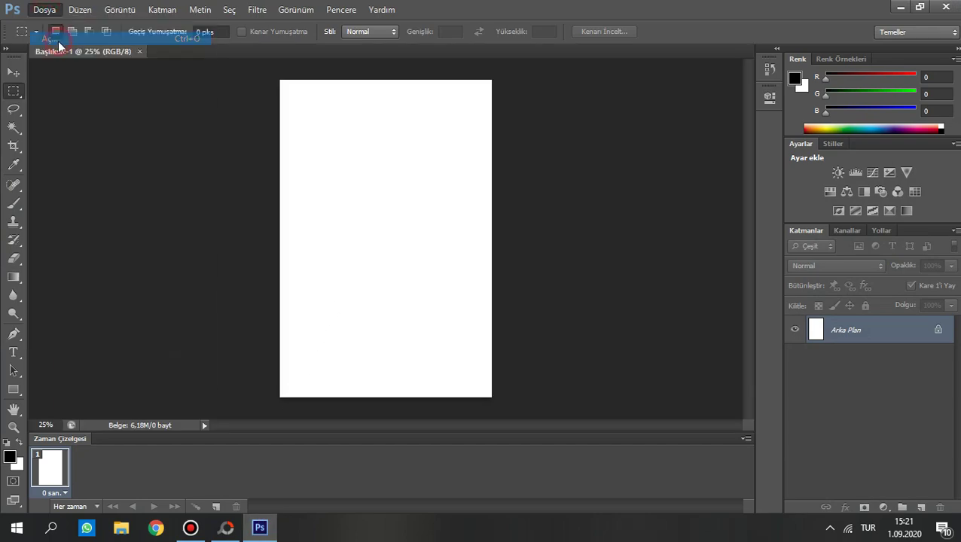
key("ctrl+o")
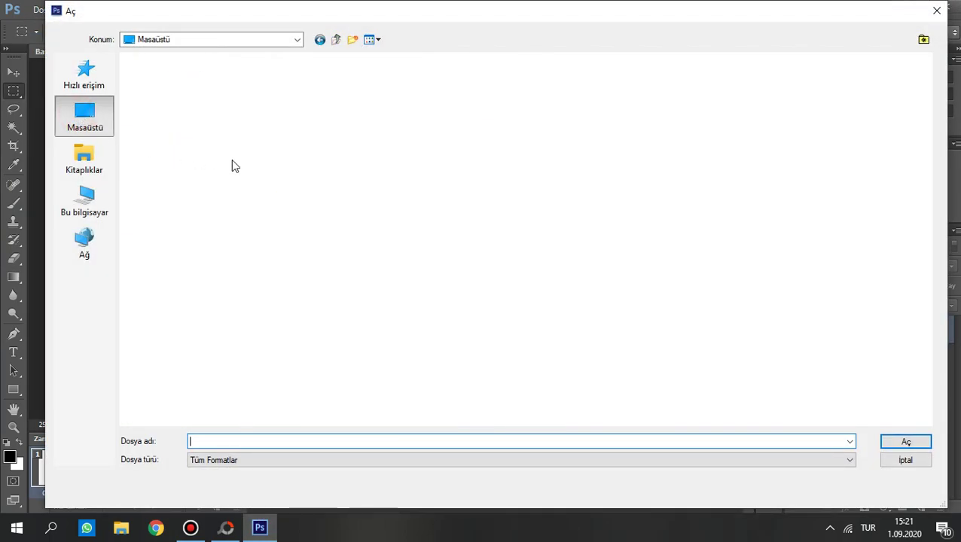
double_click(181, 73)
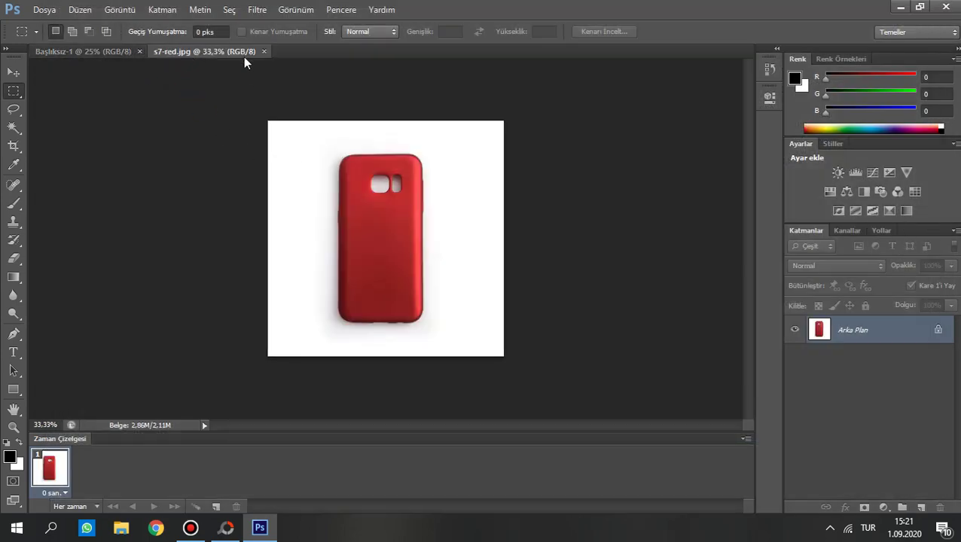
left_click(900, 7)
left_click(404, 301)
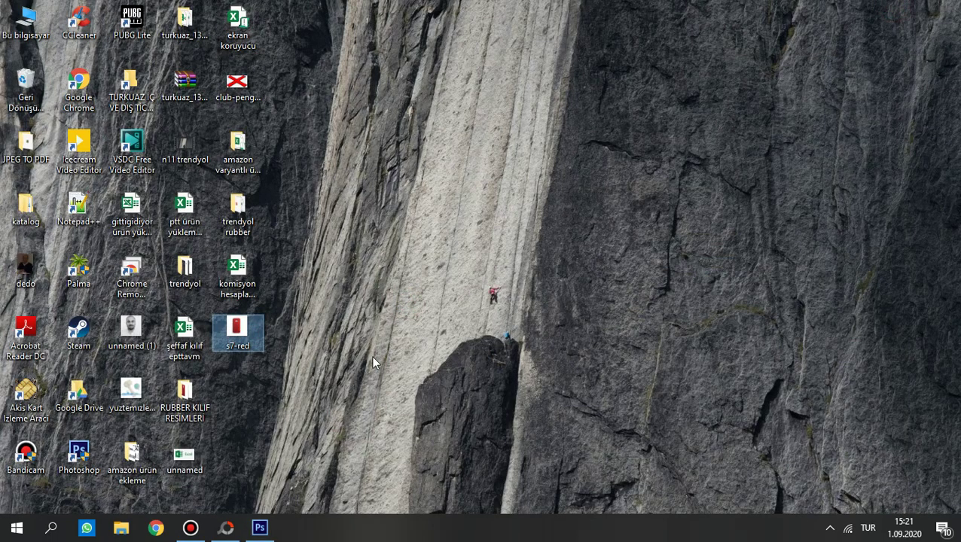
- Check the s7-red icon's 1000×1000 size, then reopen it in Photoshop
left_click(240, 345)
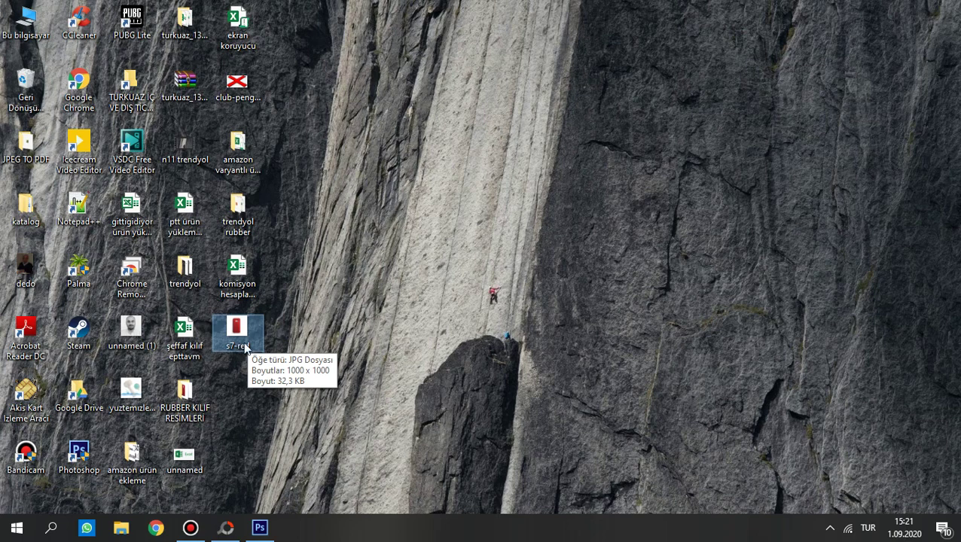
double_click(237, 335)
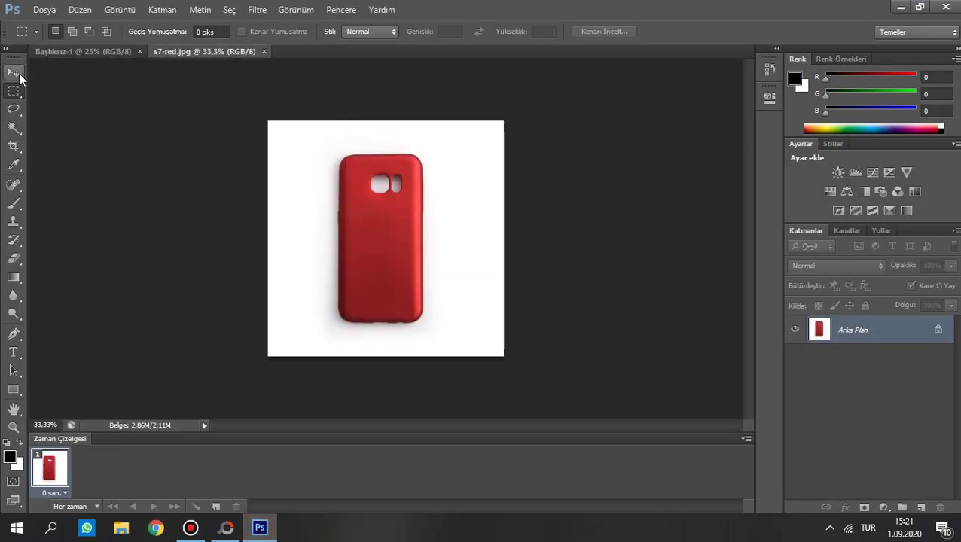
- Copy the phone photo into Başlıksız-1 as Katman 1, close s7-red.jpg, and reposition it
left_click(14, 72)
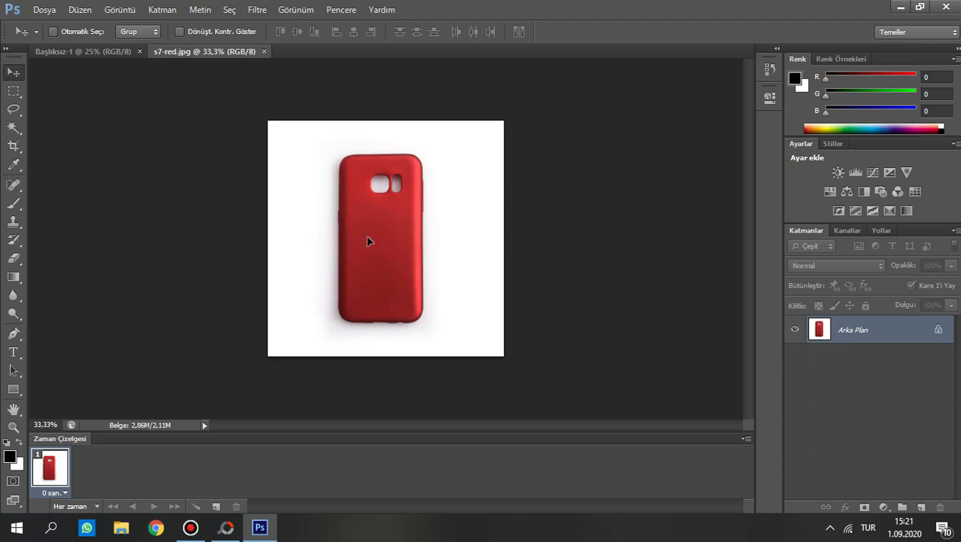
mouse_move(368, 241)
left_mouse_down()
mouse_move(98, 52)
mouse_move(375, 248)
left_mouse_up()
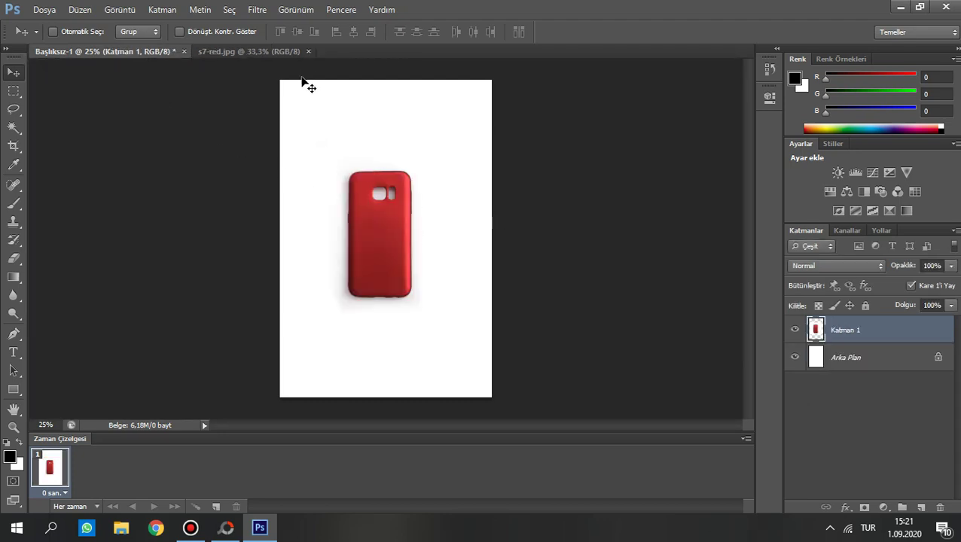
left_click(227, 51)
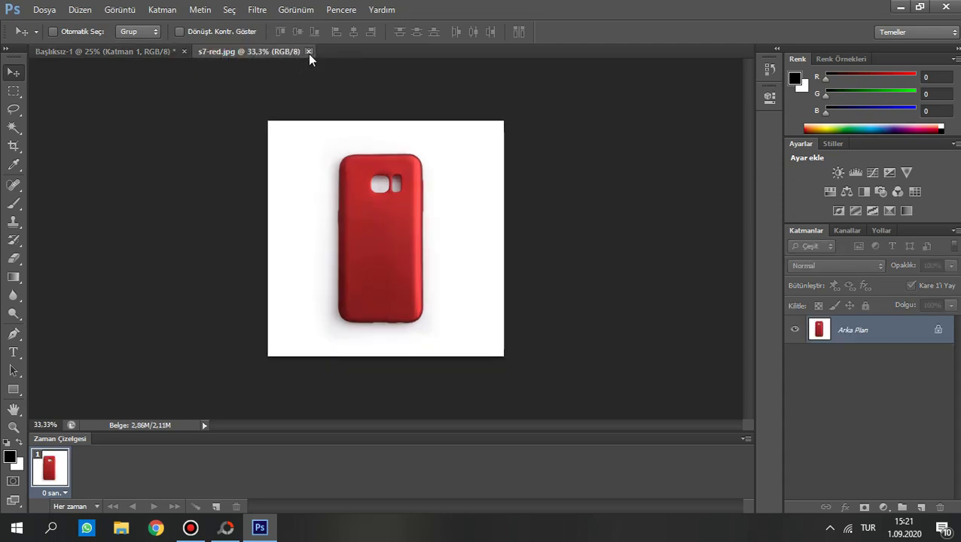
left_click(308, 52)
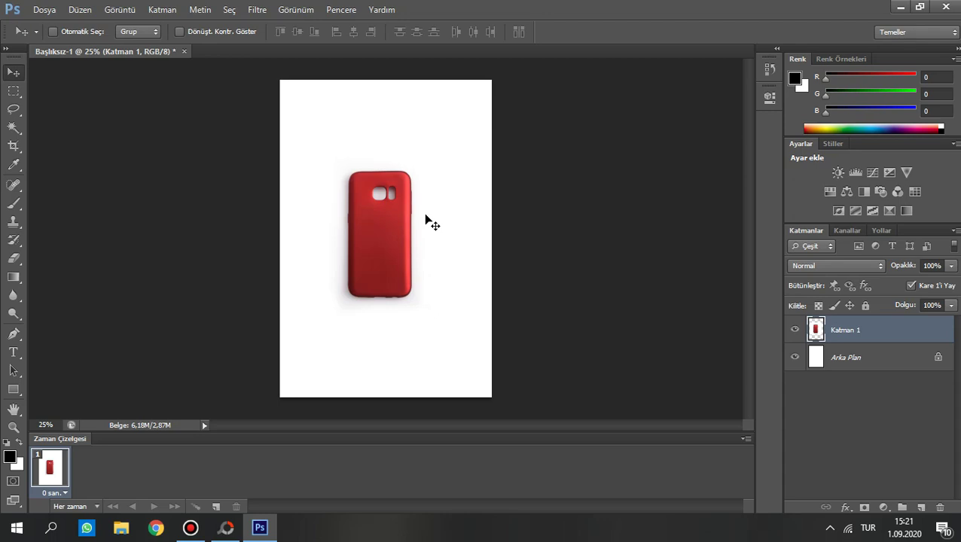
mouse_move(392, 247)
left_mouse_down()
mouse_move(402, 249)
mouse_move(400, 239)
left_mouse_up()
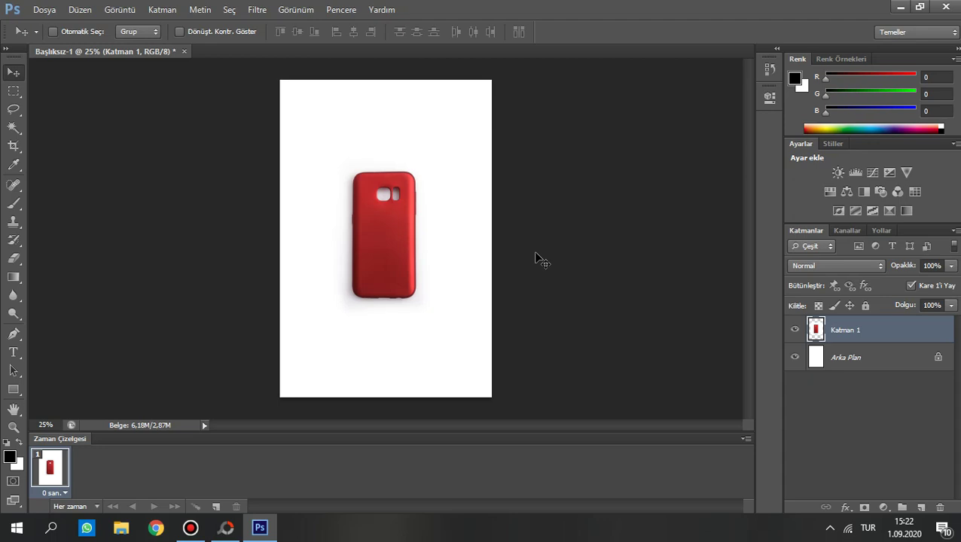
- Scale the phone layer up with Free Transform and commit it
left_click(406, 122)
key("ctrl+t")
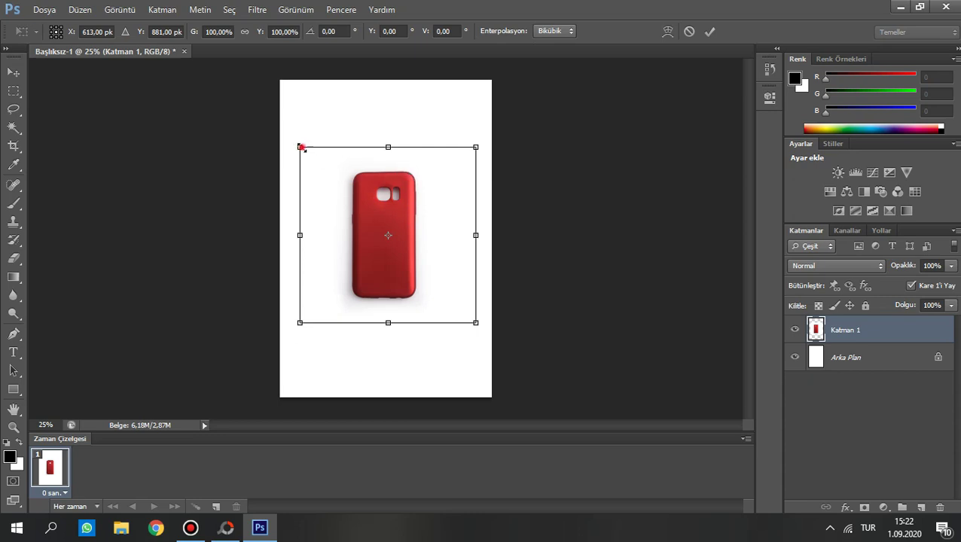
left_click_drag(299, 147, 283, 120)
left_click_drag(476, 323, 491, 352)
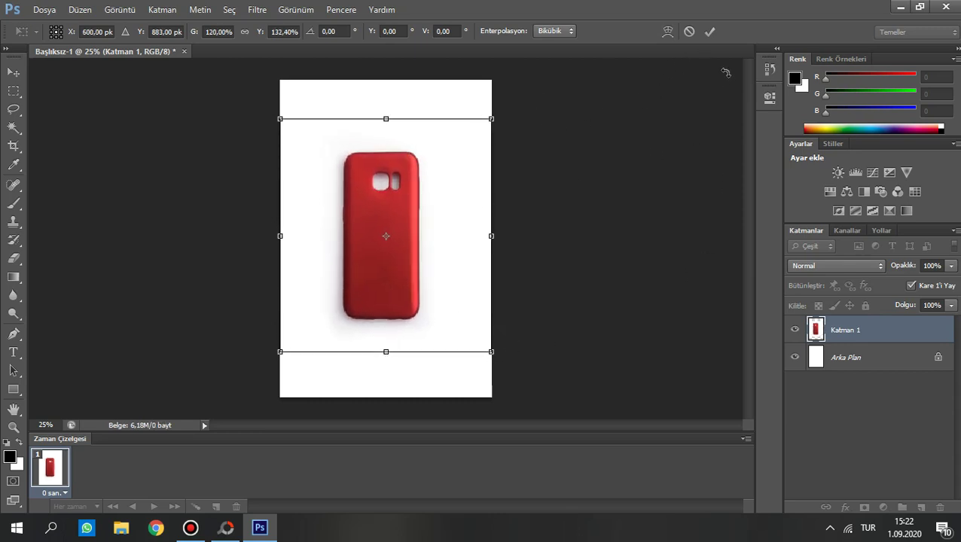
left_click(710, 32)
left_click(711, 33)
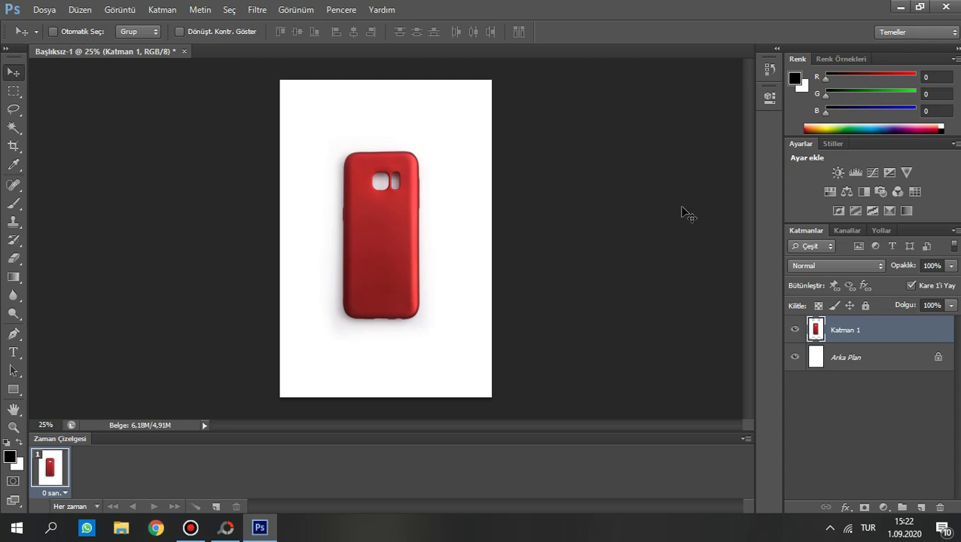
- Enlarge the phone layer further with Free Transform and nudge it roughly to centre
key("ctrl+t")
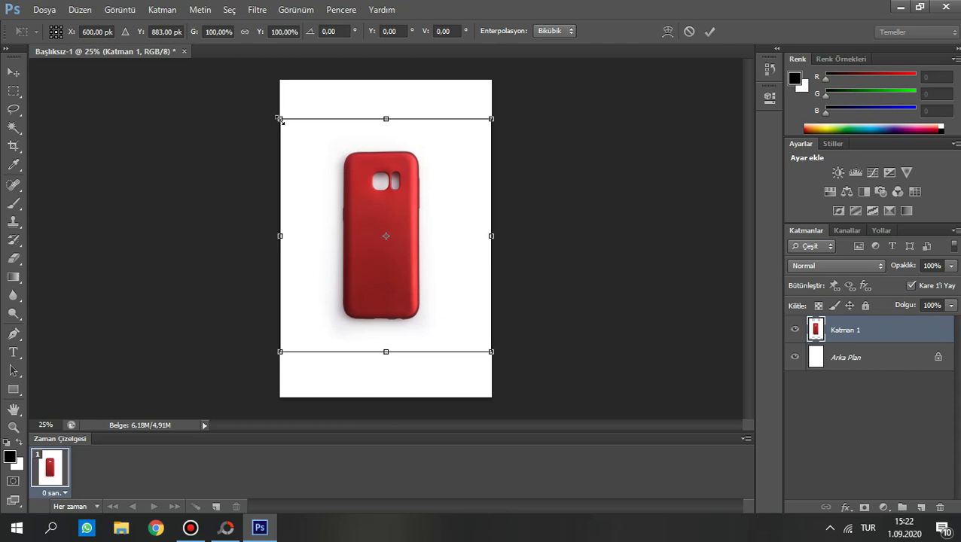
left_click_drag(280, 119, 245, 88)
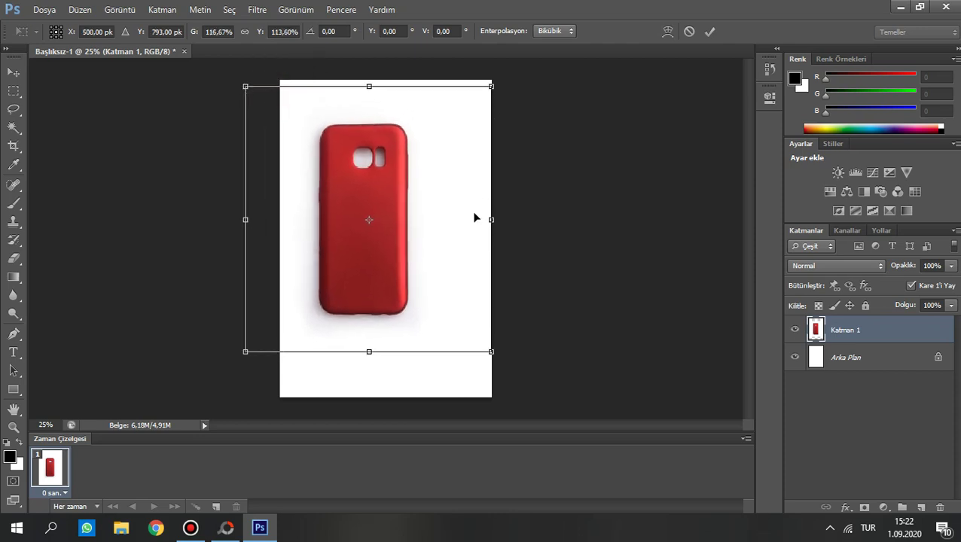
left_click_drag(491, 351, 544, 383)
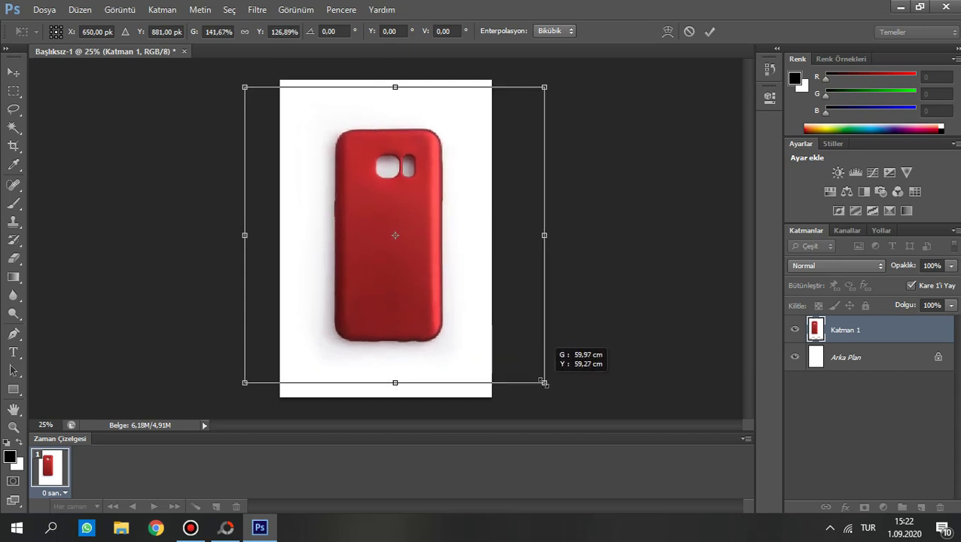
left_click(710, 31)
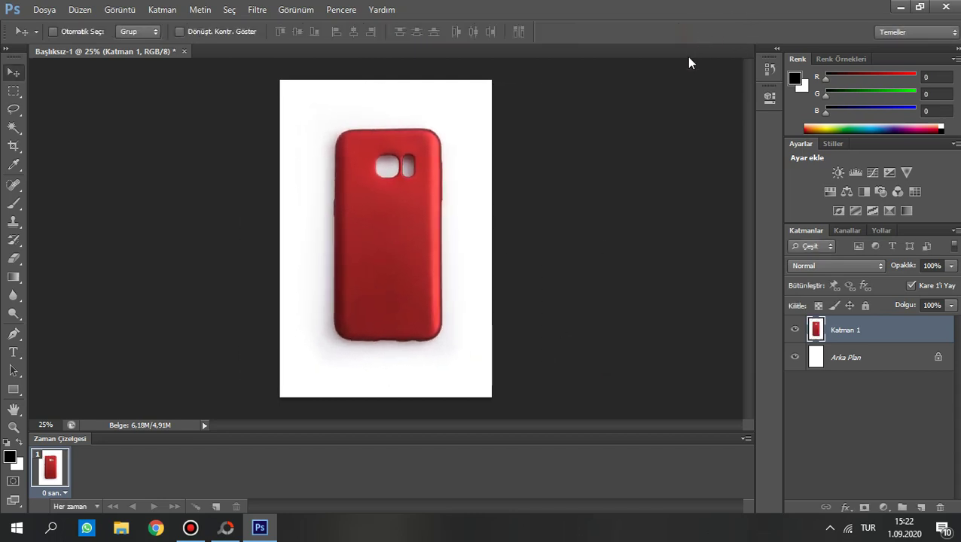
left_click_drag(402, 224, 406, 222)
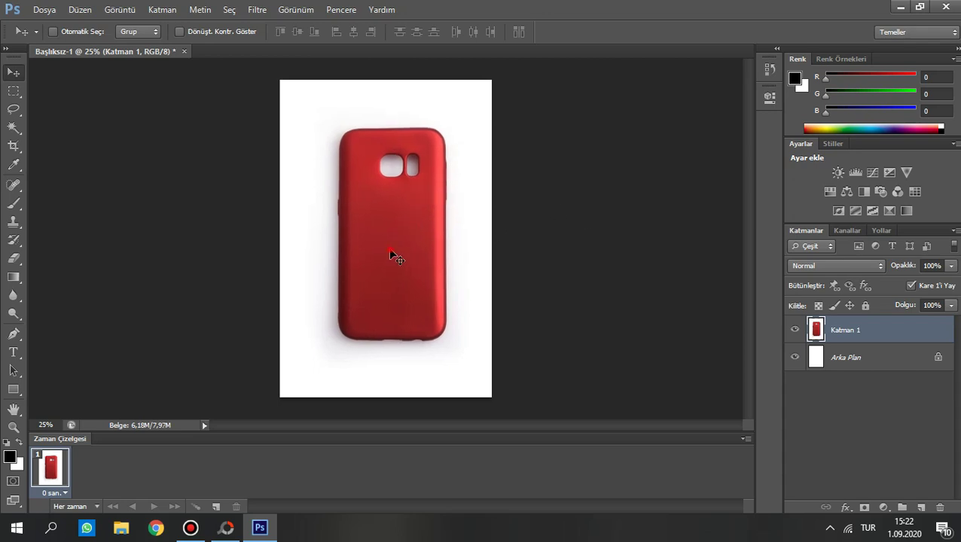
left_click_drag(392, 255, 390, 254)
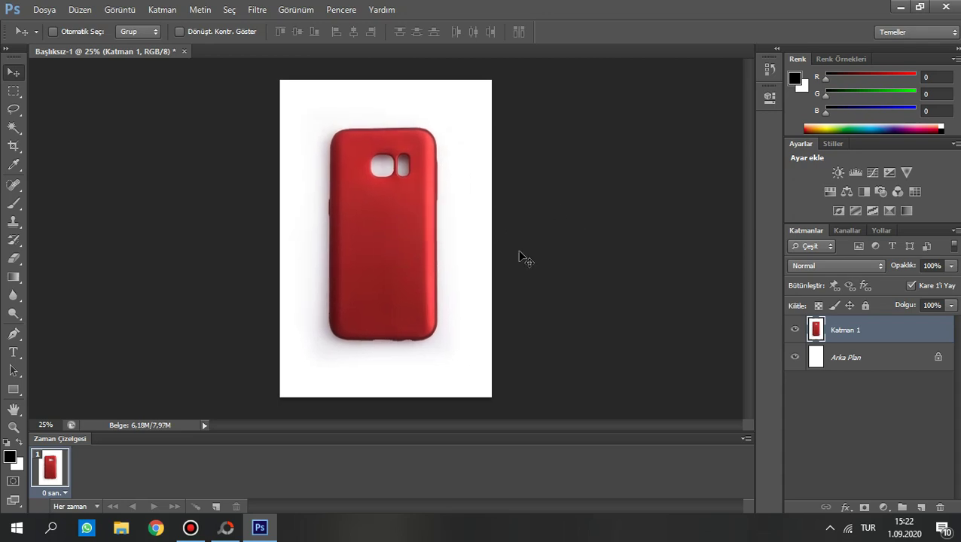
left_click_drag(402, 235, 400, 234)
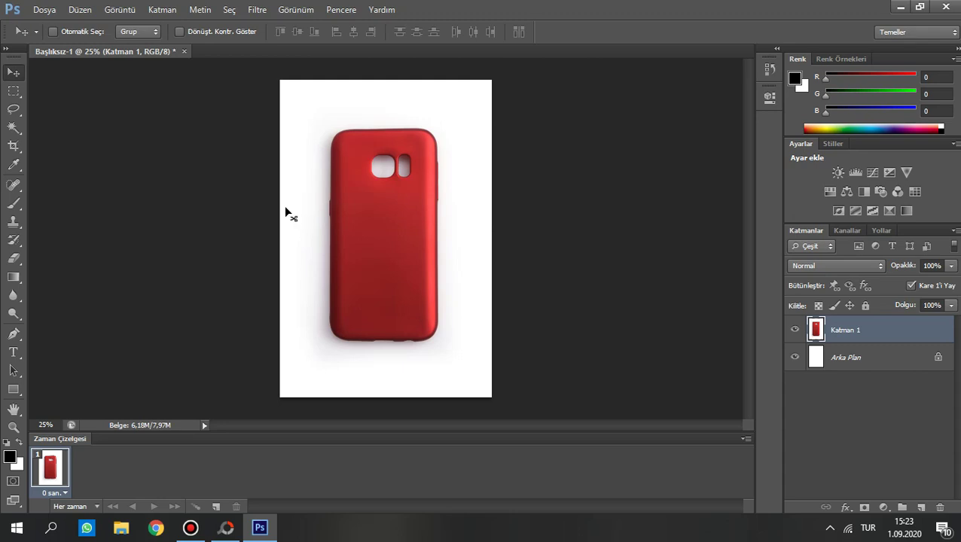
- Select all and align the phone layer to the canvas's vertical and horizontal centres
key("ctrl+a")
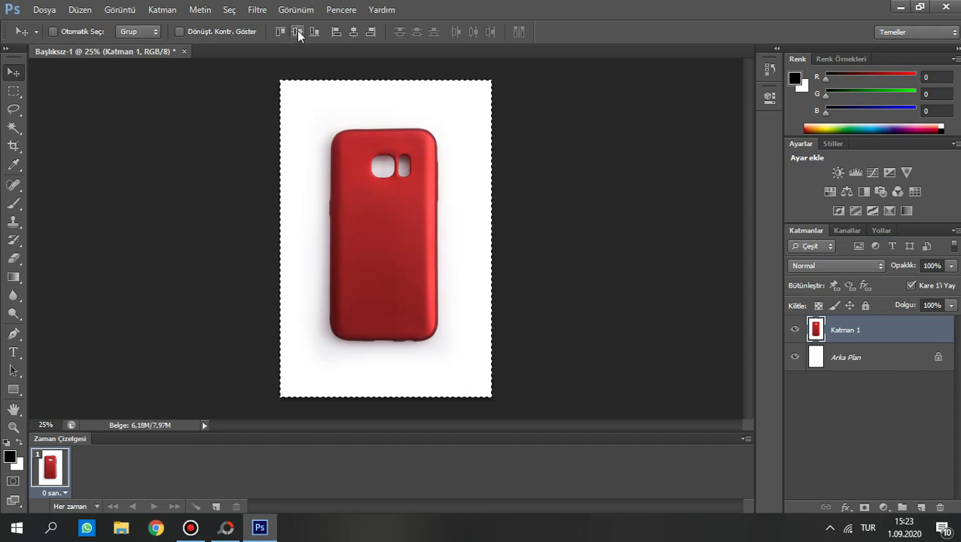
left_click(299, 38)
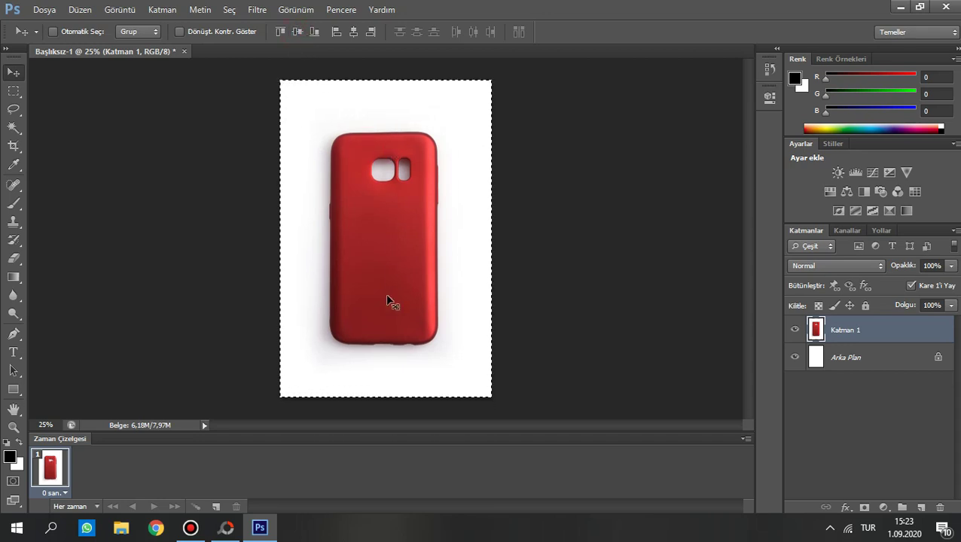
left_click(353, 31)
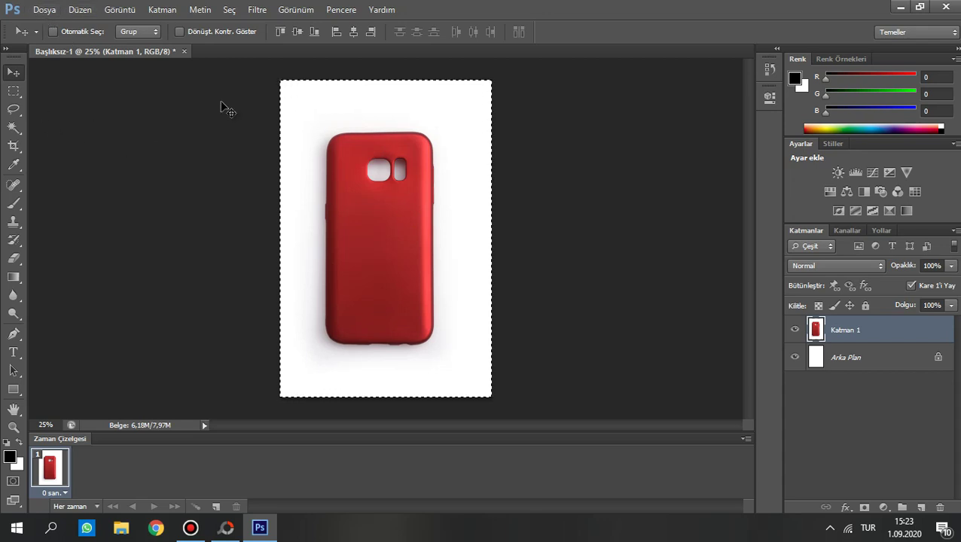
- Start Save As with the Desktop as location and JPEG as format
left_click(45, 10)
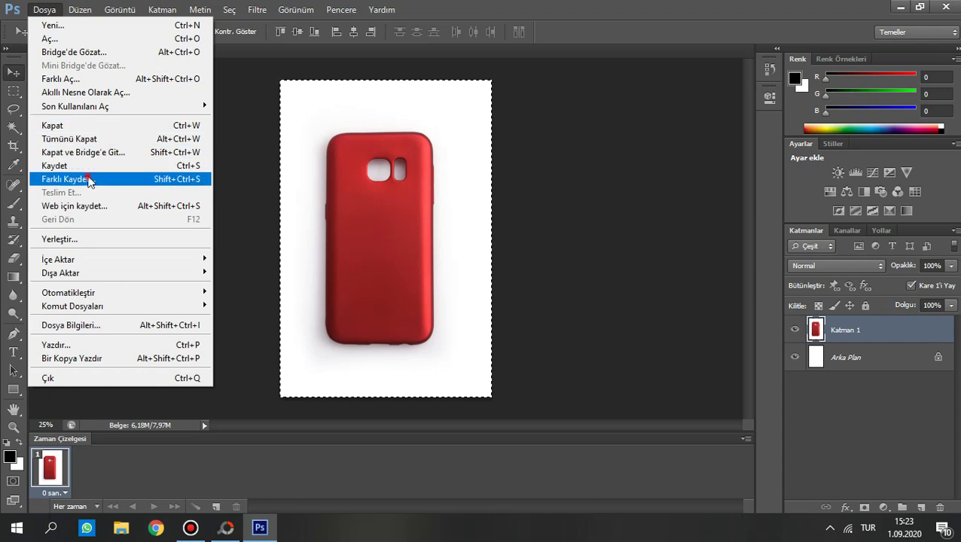
left_click(76, 179)
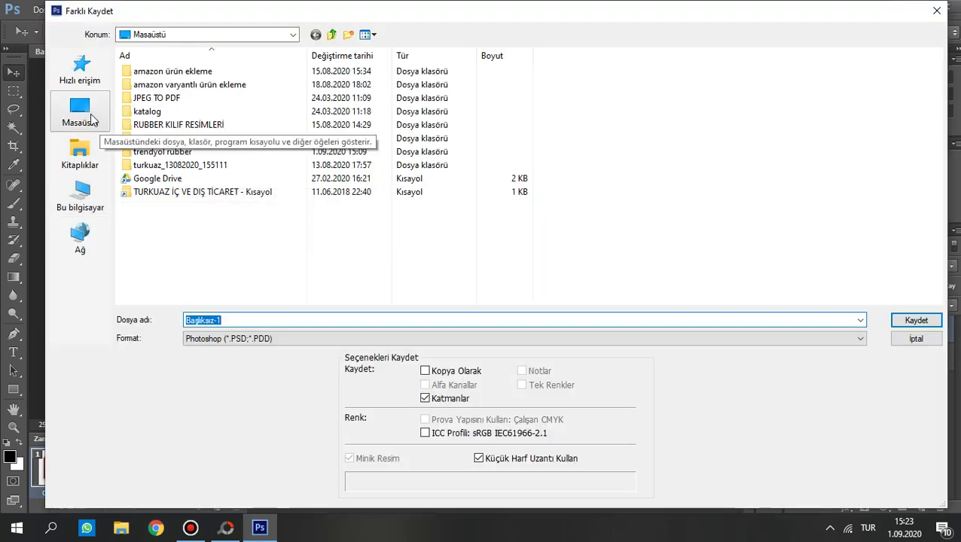
left_click(81, 111)
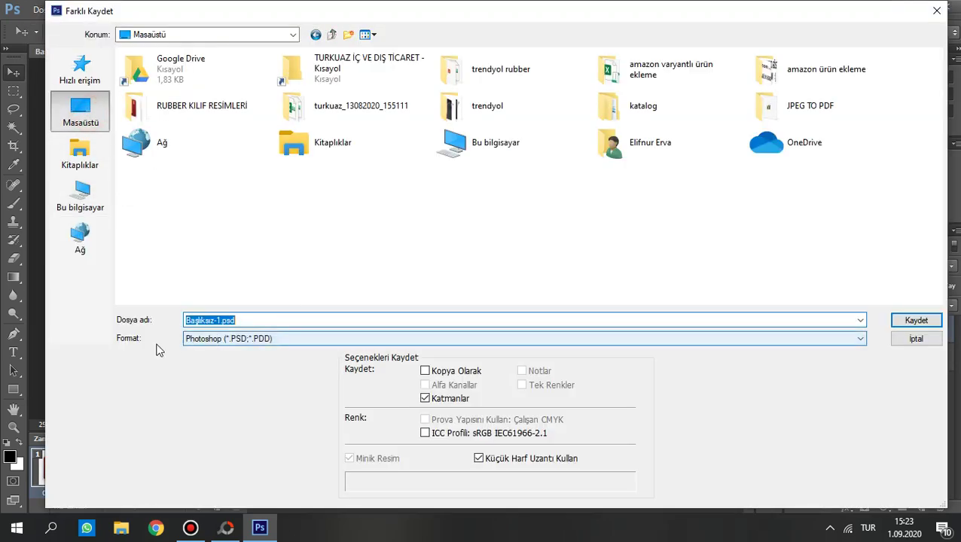
left_click(315, 343)
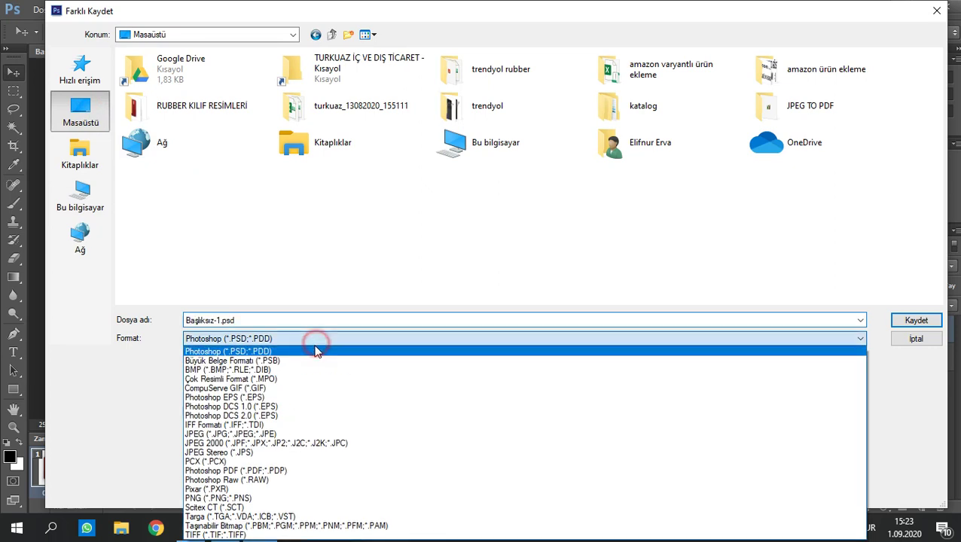
left_click(234, 435)
double_click(275, 321)
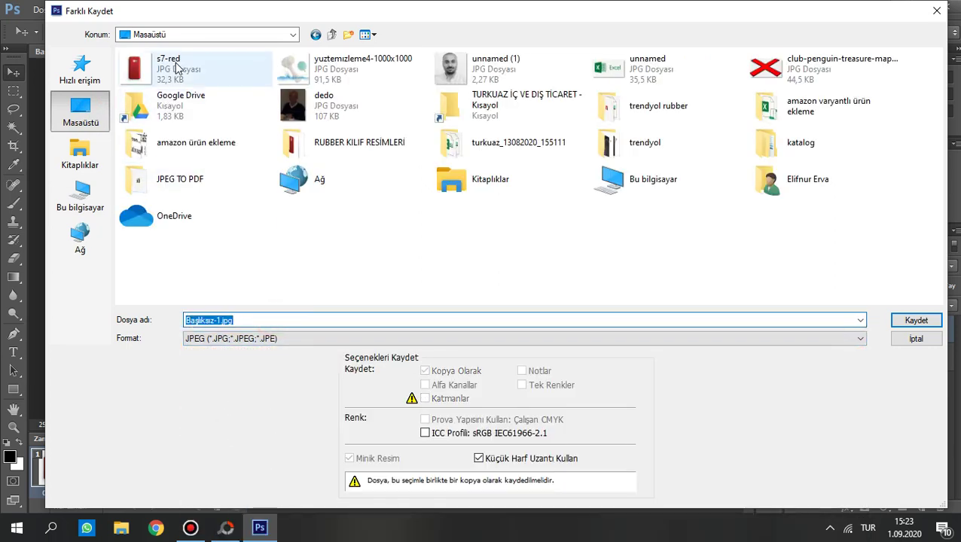
- Name the file 's7-red trendyol' and save it at maximum quality 12
left_click(172, 85)
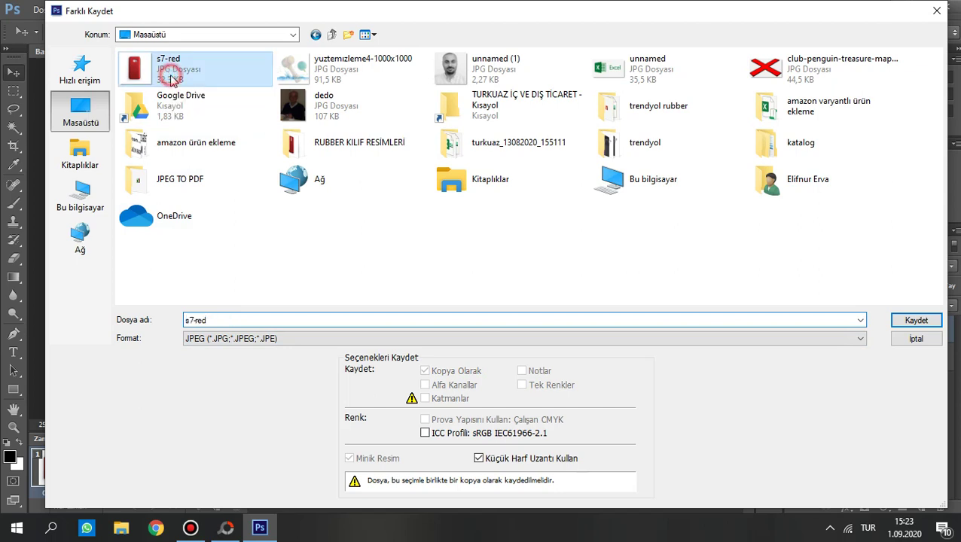
double_click(227, 321)
left_click(227, 322)
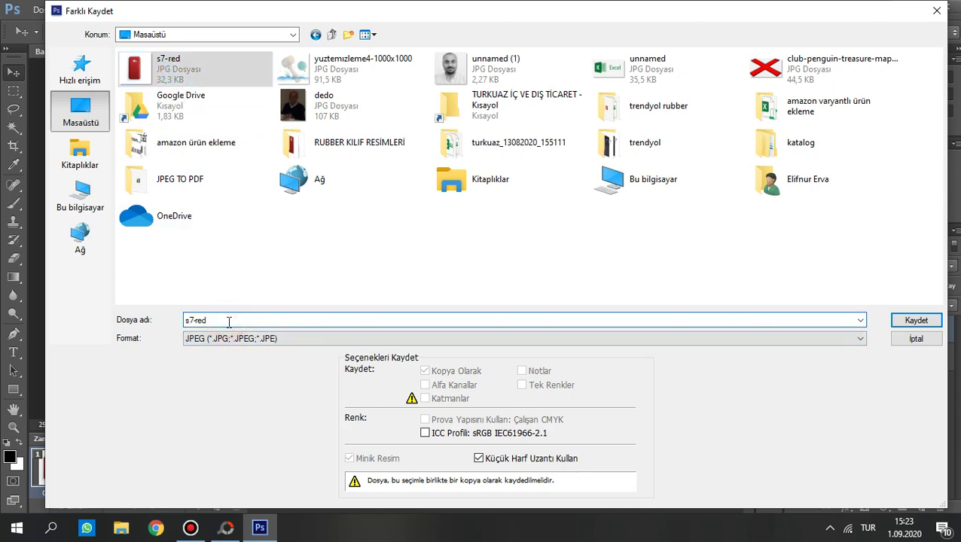
type("trendyol")
left_click(917, 321)
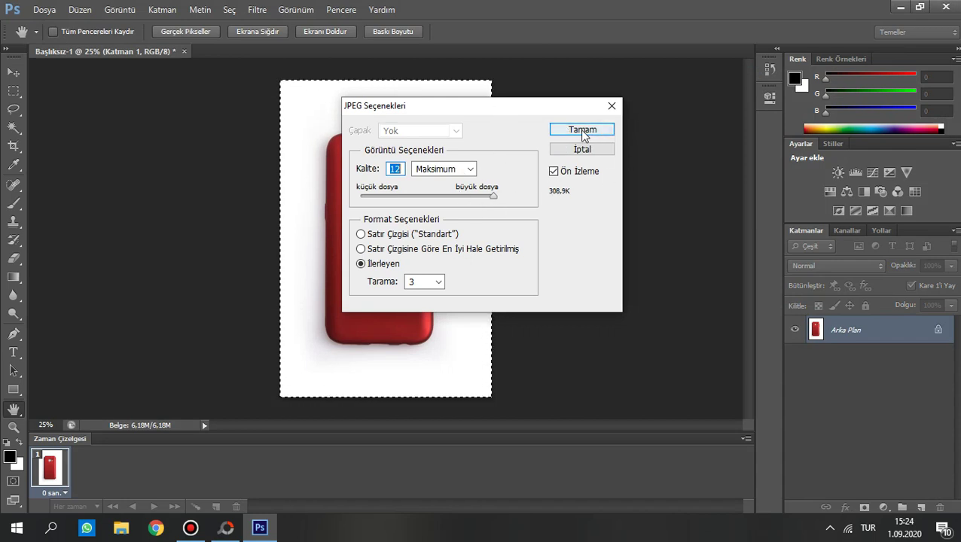
left_click(570, 130)
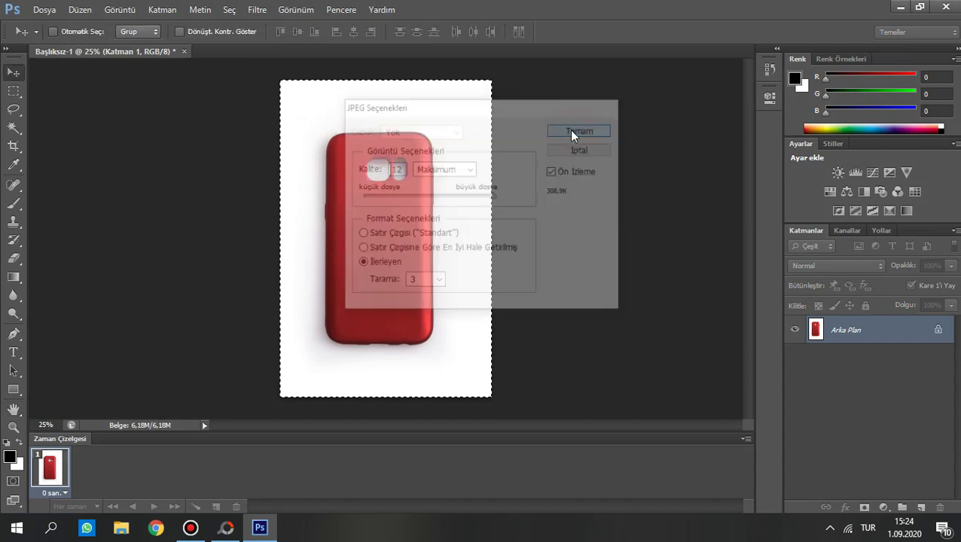
- Verify s7-red trendyol is 1200 × 1800, preview it in Photos, then close Photos
left_click(899, 9)
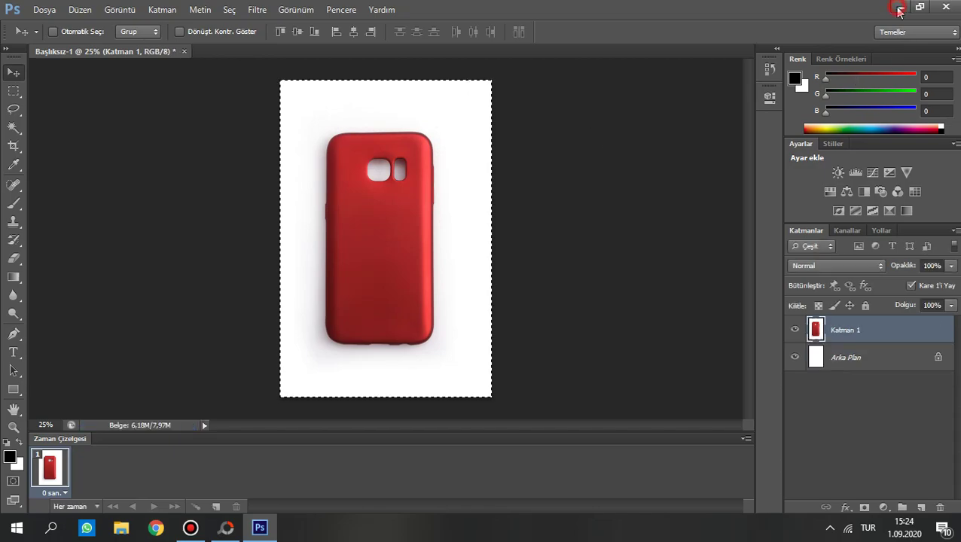
mouse_move(237, 399)
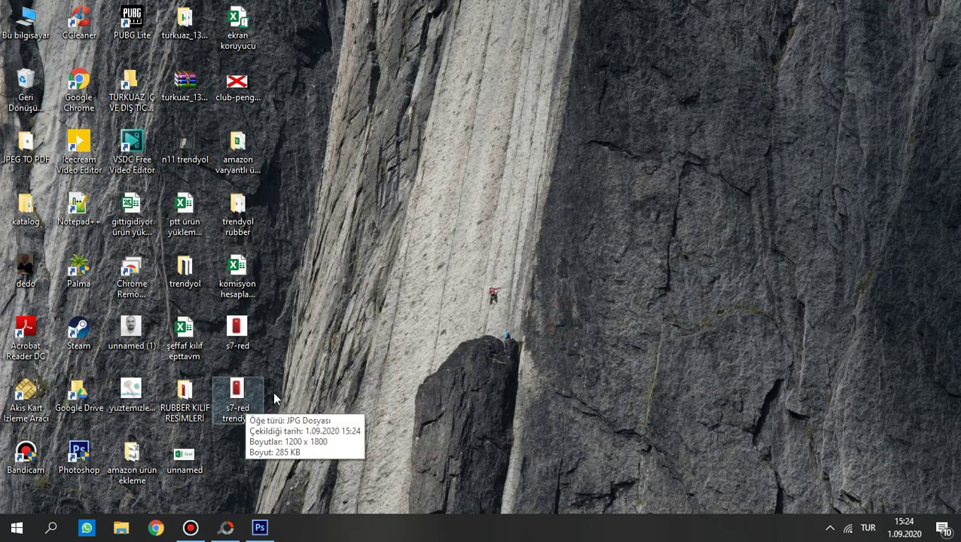
left_click(245, 406)
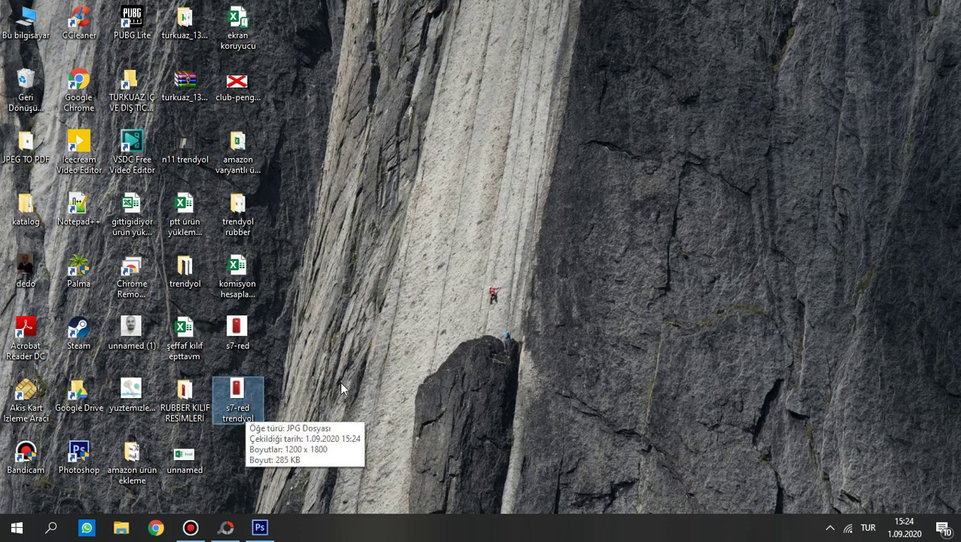
double_click(246, 403)
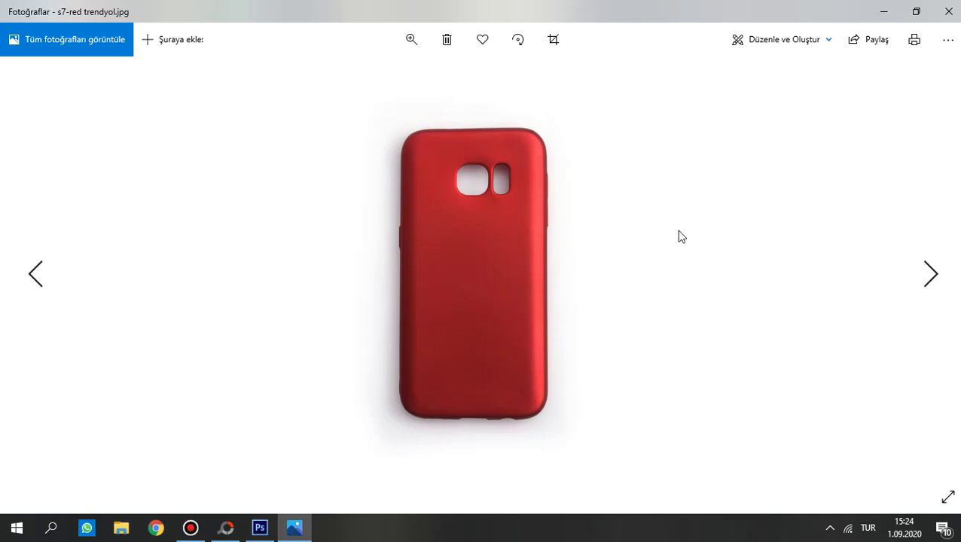
left_click(947, 12)
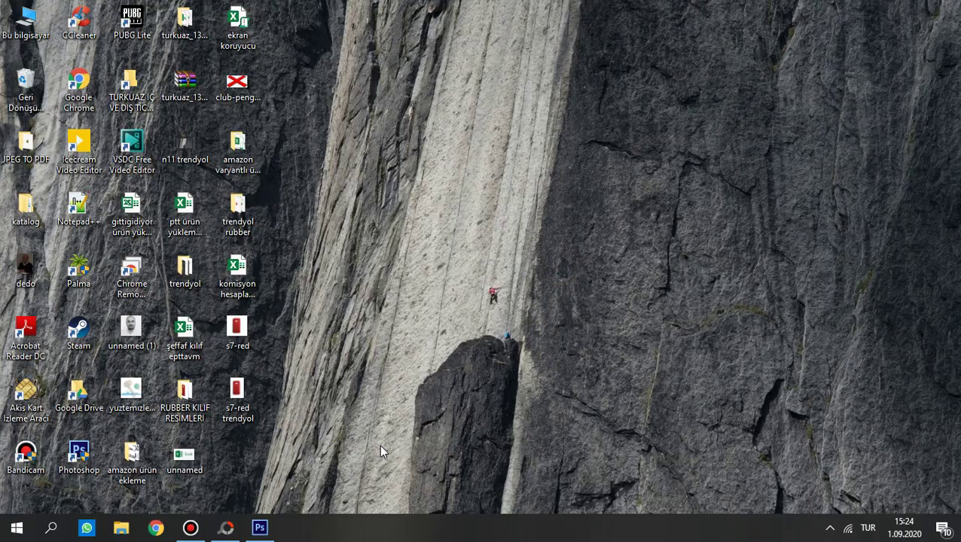
- Bring up PhotoScape and switch to the Toplu Düzenleyici batch editor
left_click(228, 528)
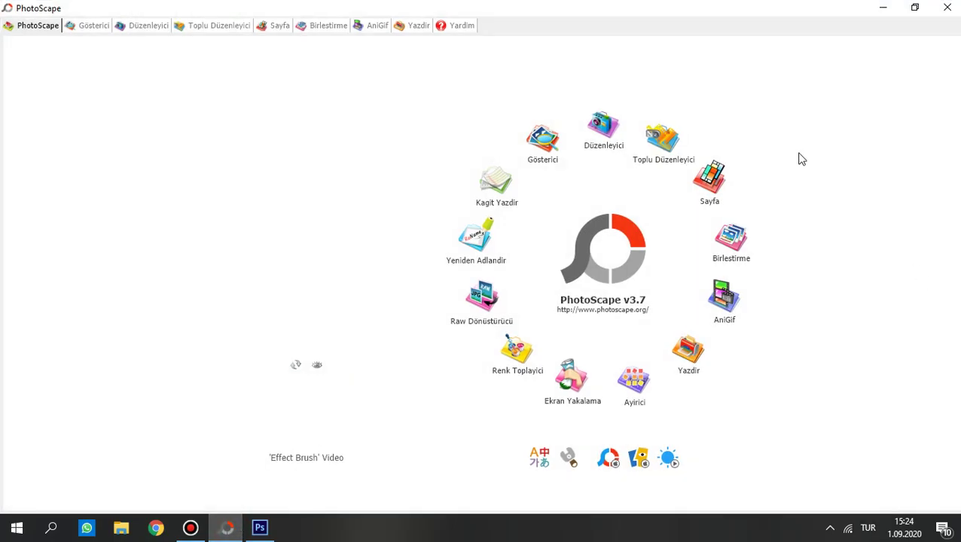
left_click(883, 7)
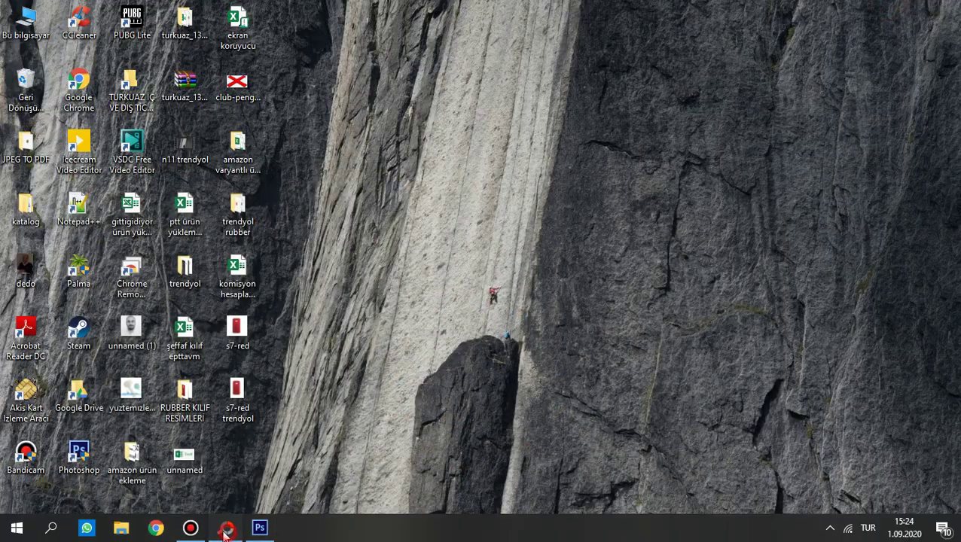
left_click(226, 528)
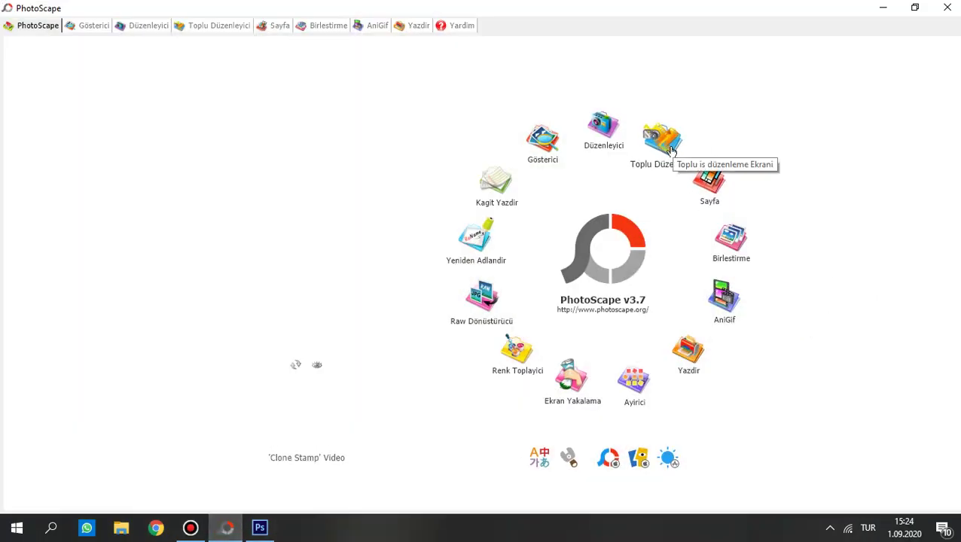
left_click(662, 143)
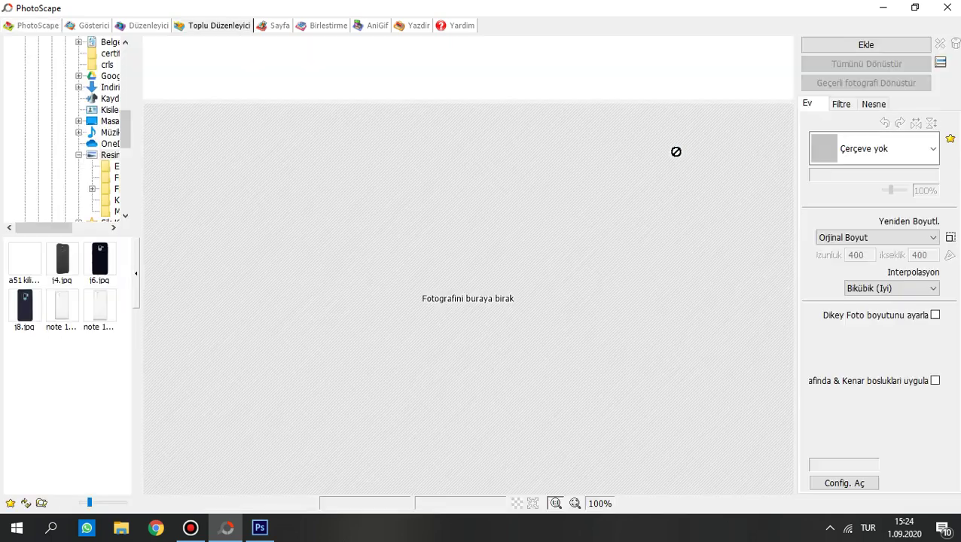
- Browse to Masaüstü and select the s7-red.jpg thumbnail among the two s7-red images
left_click_drag(125, 130, 125, 68)
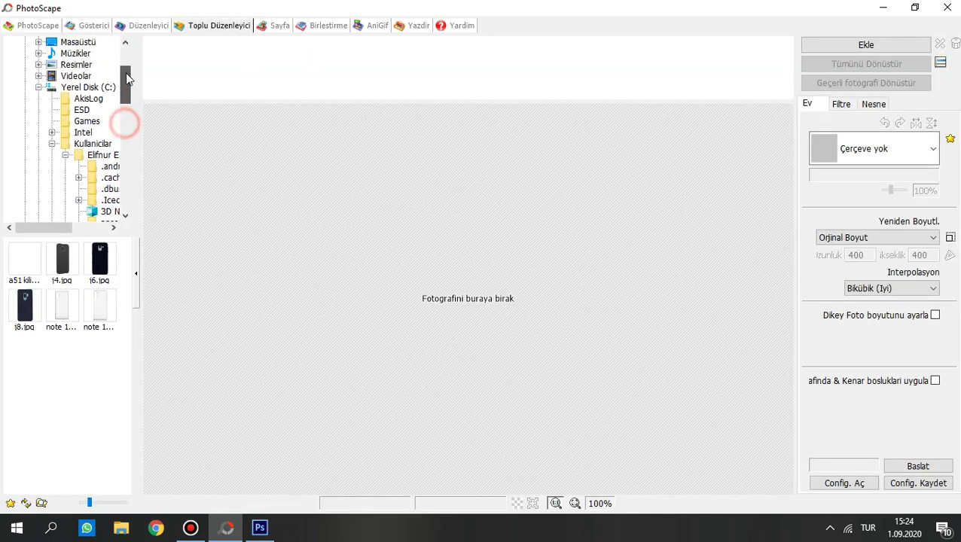
left_click(51, 43)
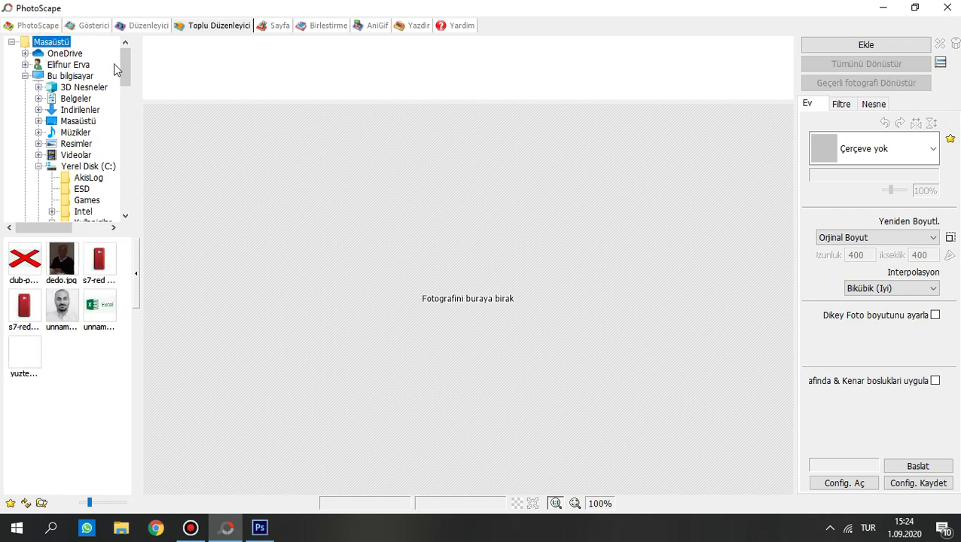
left_click_drag(128, 79, 134, 146)
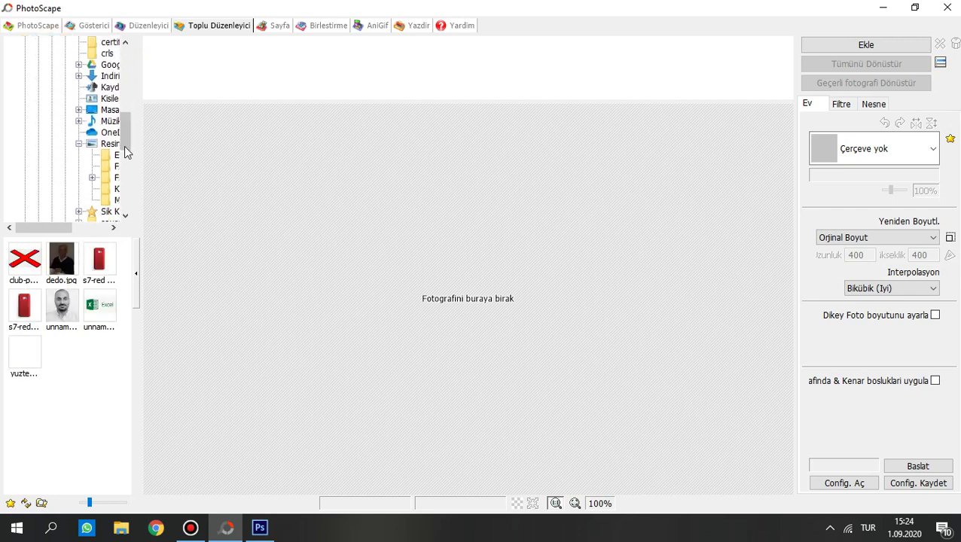
left_click(99, 259)
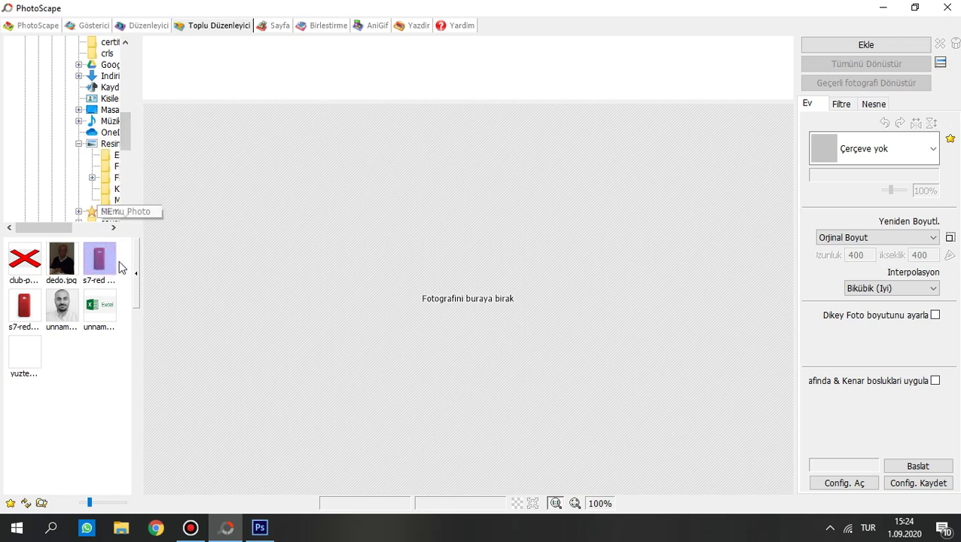
left_click(28, 315)
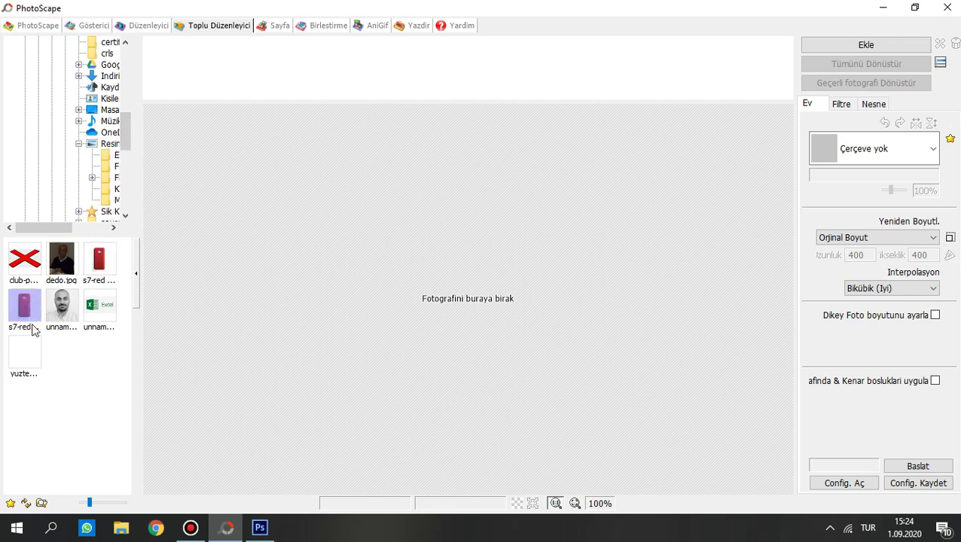
mouse_move(25, 305)
left_click_drag(38, 330, 99, 264)
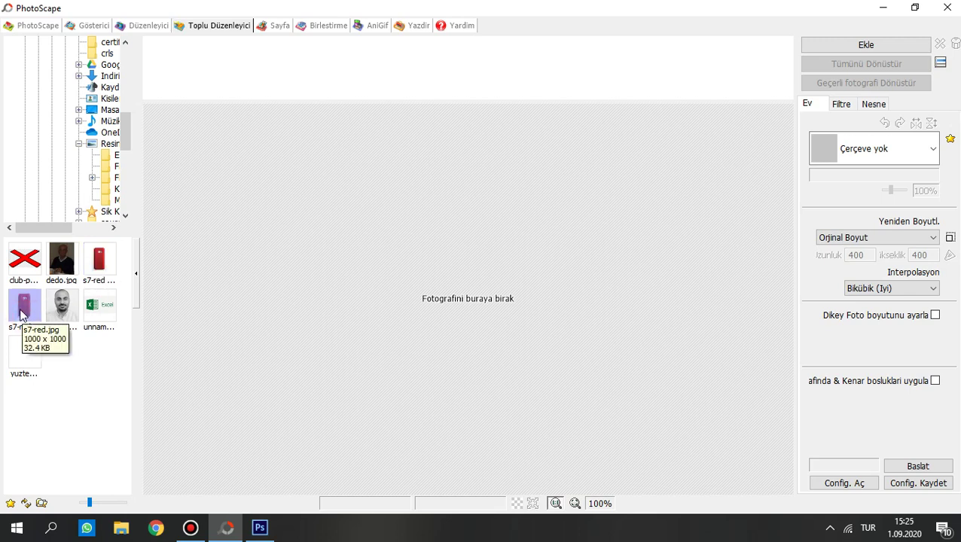
left_click(75, 364)
left_click(22, 314)
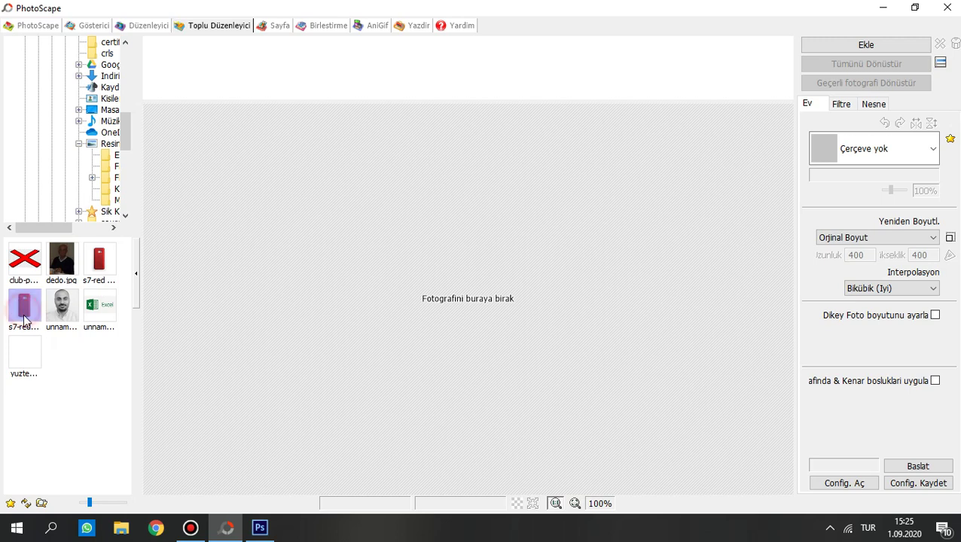
- Drag s7-red.jpg into PhotoScape's batch editor and open the Yeniden Boyutl. resize-mode list
mouse_move(23, 314)
left_mouse_down()
mouse_move(390, 296)
mouse_move(470, 315)
left_mouse_up()
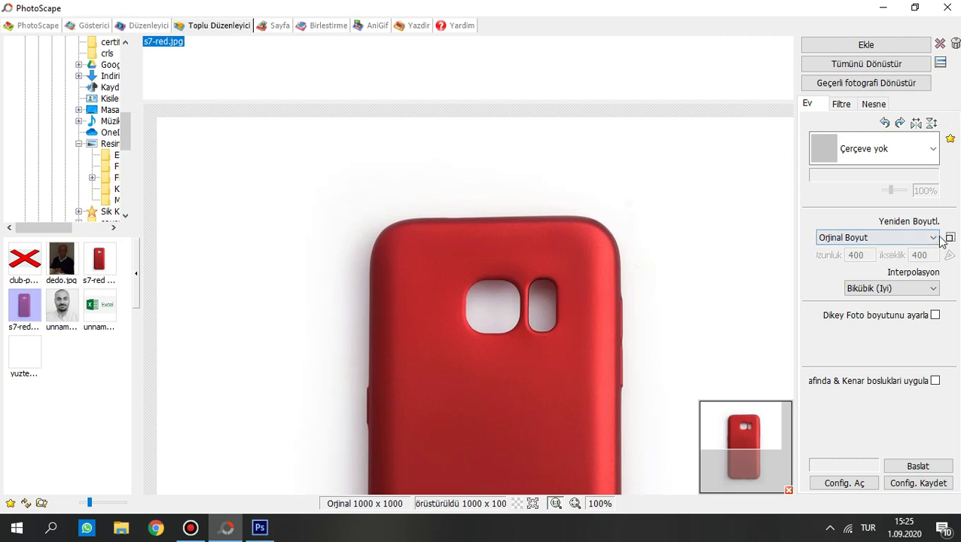
left_click(933, 238)
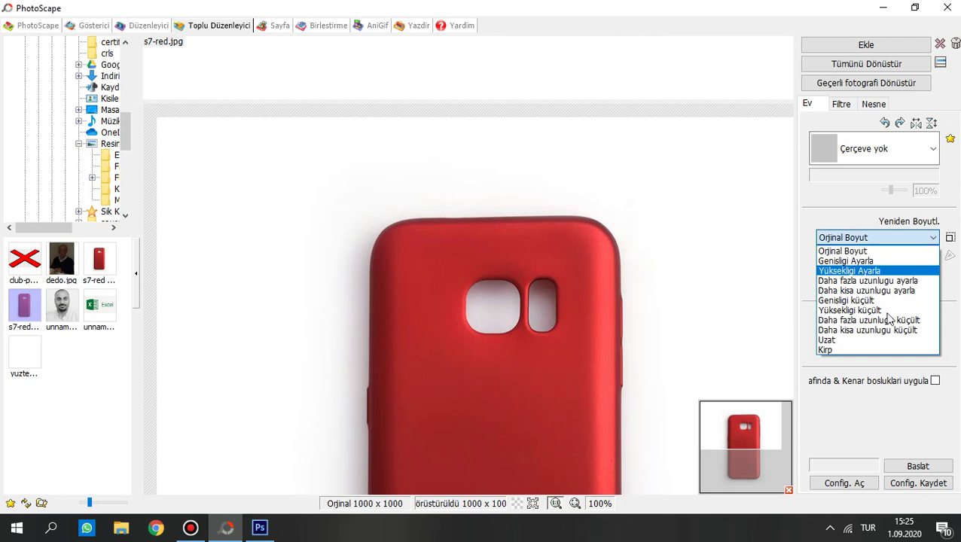
- Set the batch resize mode to Uzat with width 1200 and height 1800
left_click(845, 343)
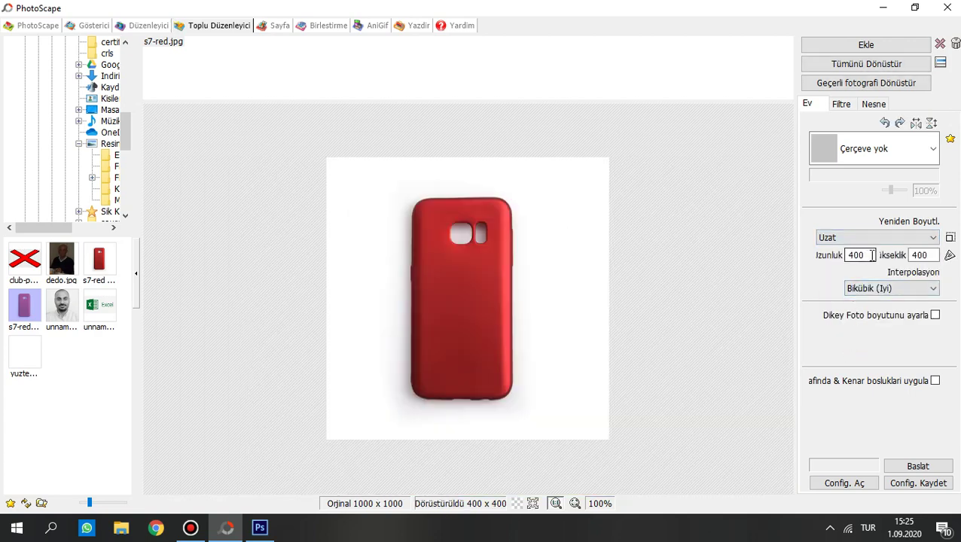
double_click(873, 255)
type("2")
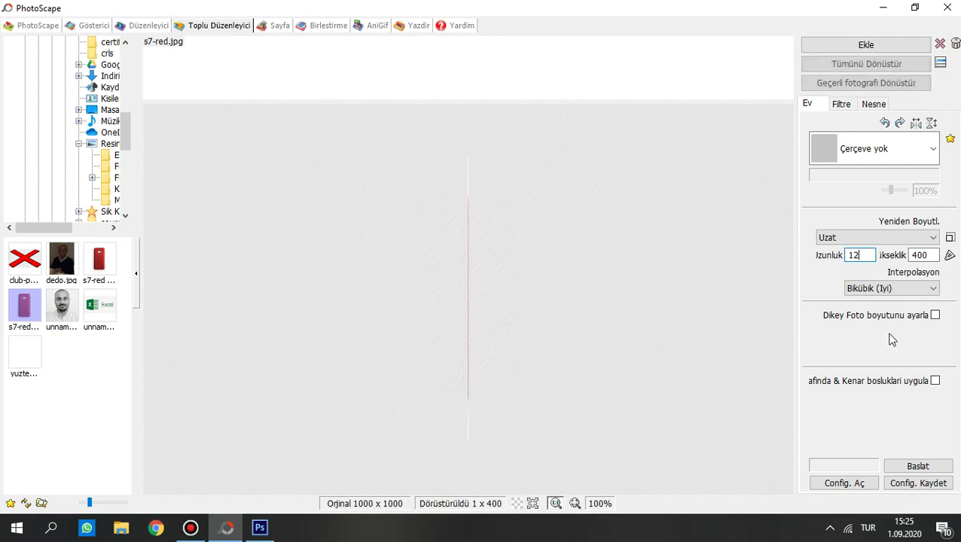
type("00")
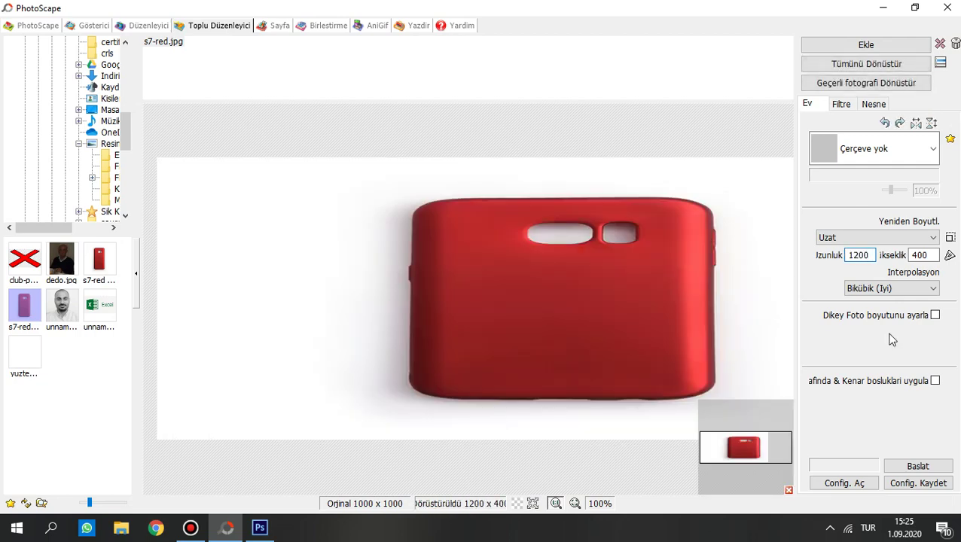
double_click(921, 256)
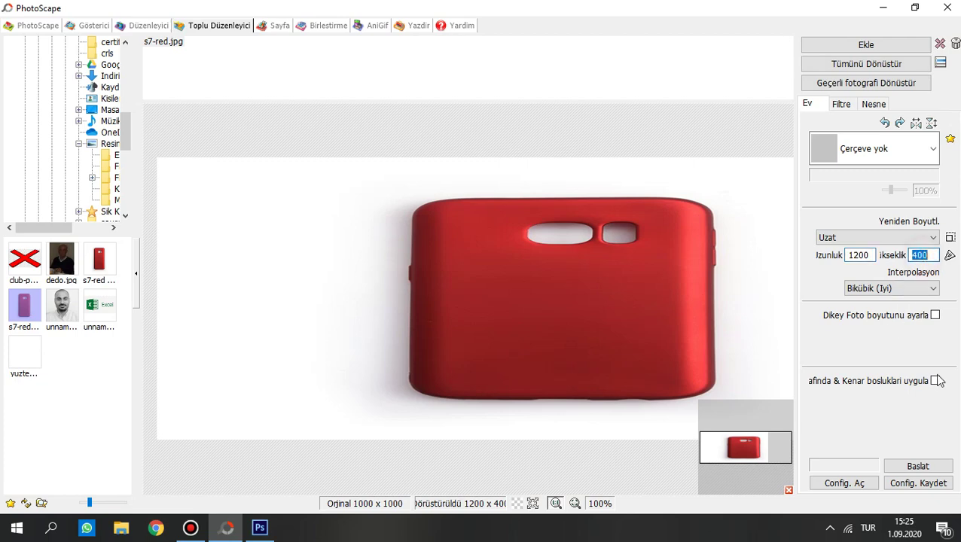
type("18")
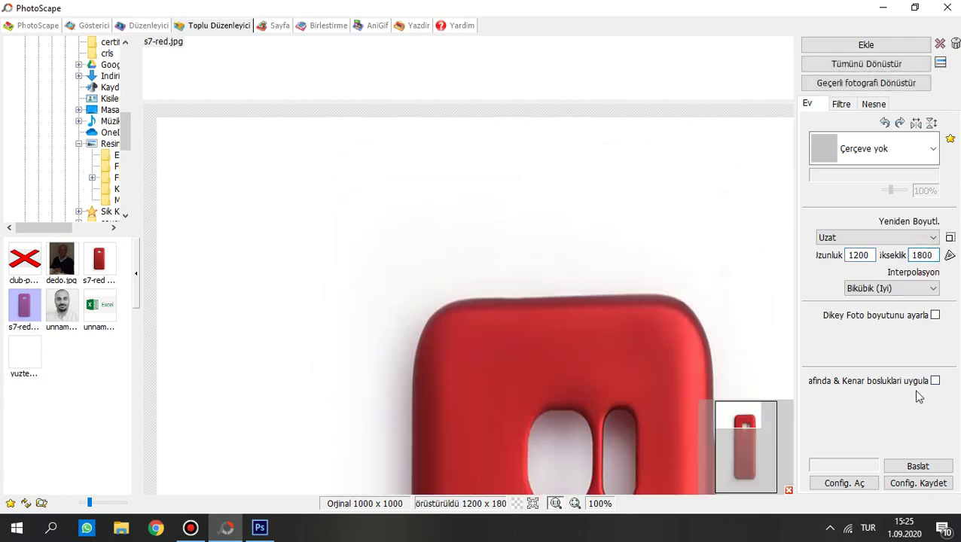
left_click(919, 256)
left_click(859, 255)
left_click(859, 255)
left_click(927, 253)
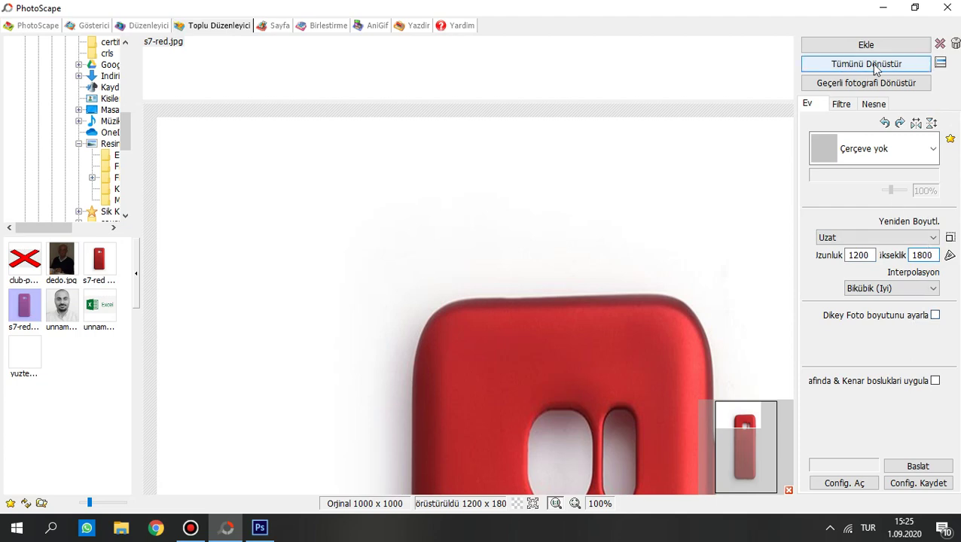
- Convert s7-red.jpg with Tümünü Dönüştür, save it at JPEG quality 95, then minimize PhotoScape
left_click(874, 66)
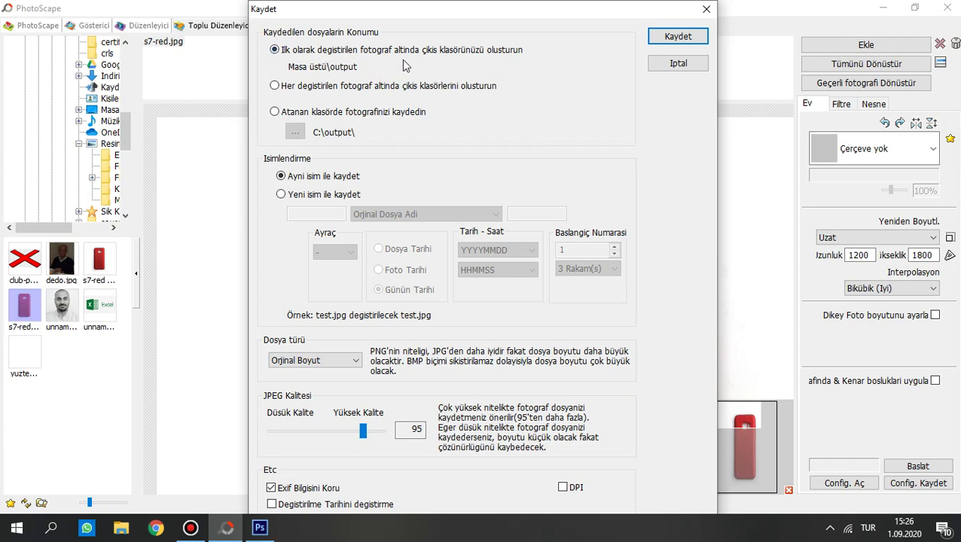
left_click(676, 36)
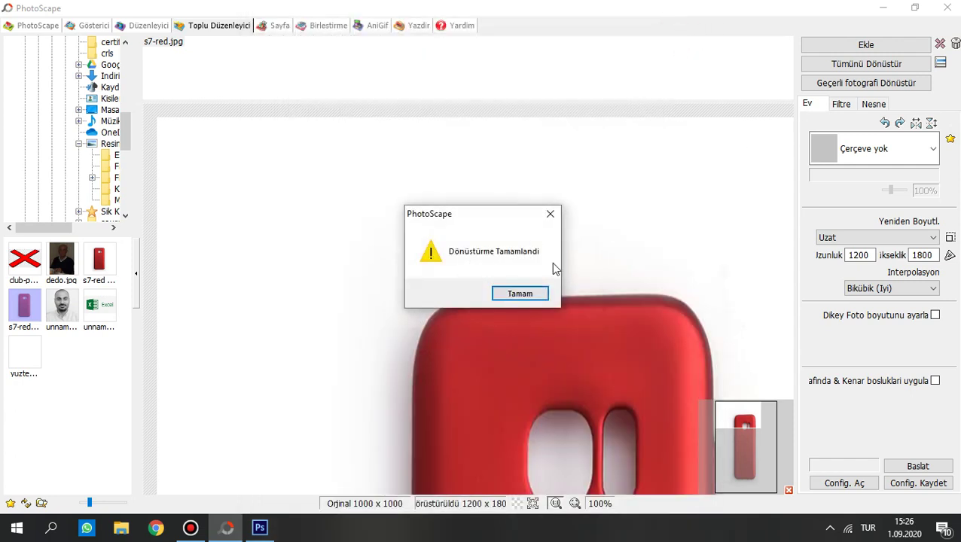
left_click(525, 296)
left_click(884, 9)
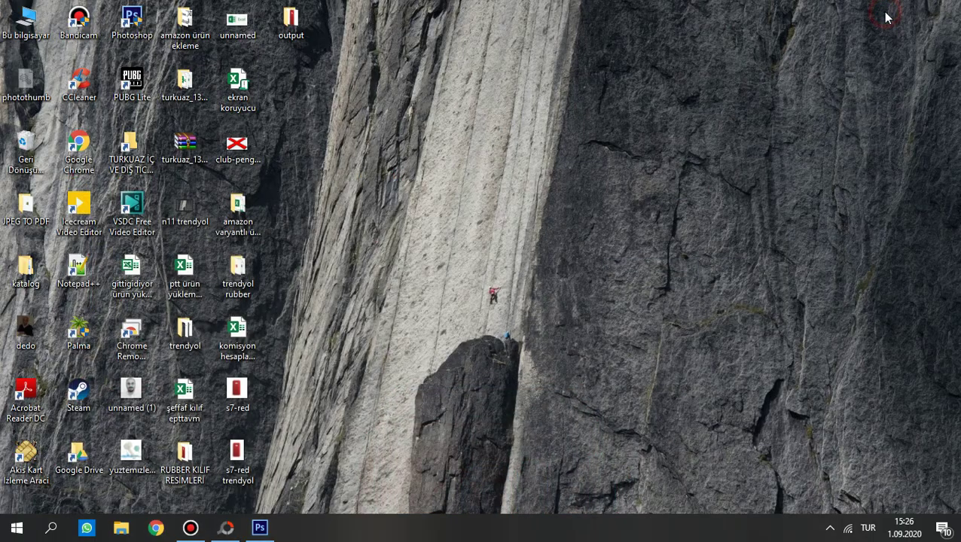
- View the stretched s7-red copy from the desktop output folder in Photos, then return to Photoshop
double_click(298, 37)
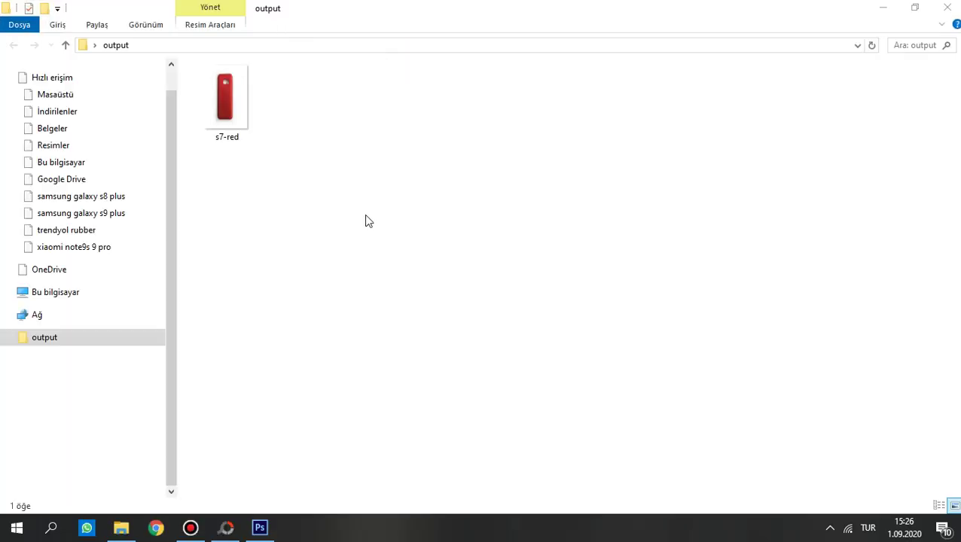
left_click(354, 217)
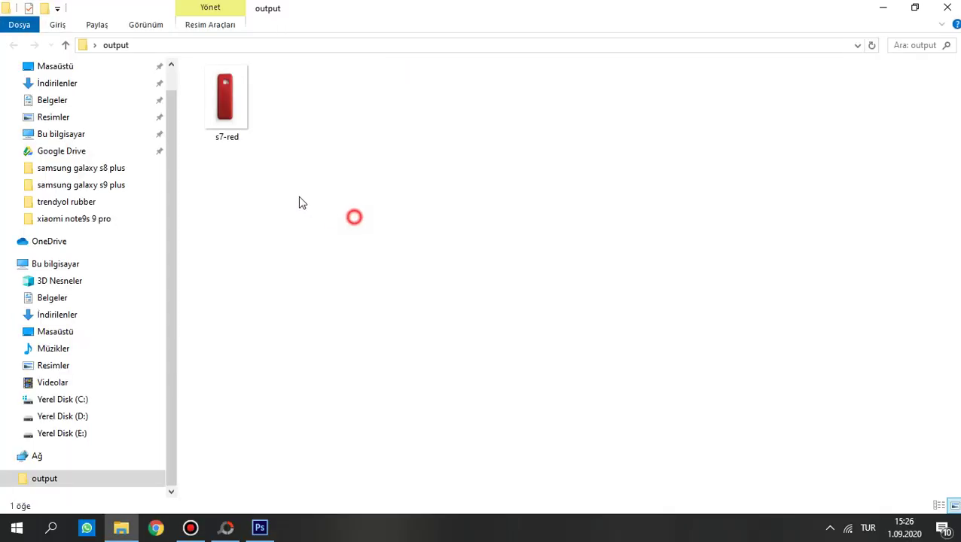
left_click(231, 117)
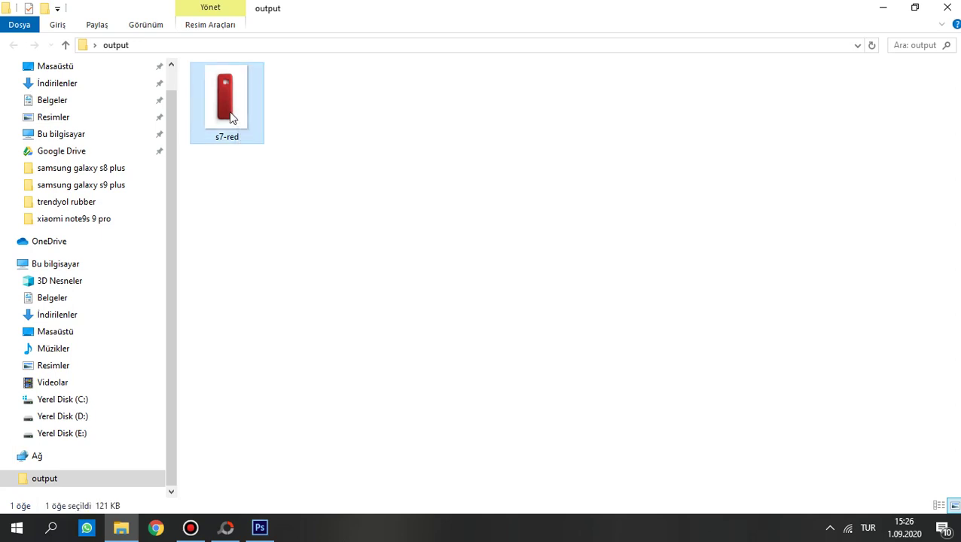
double_click(231, 117)
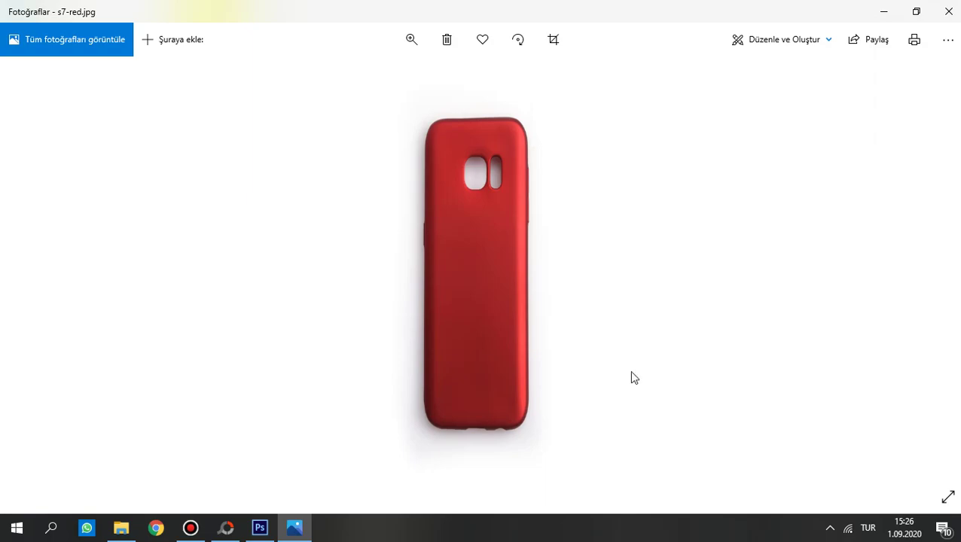
left_click(259, 527)
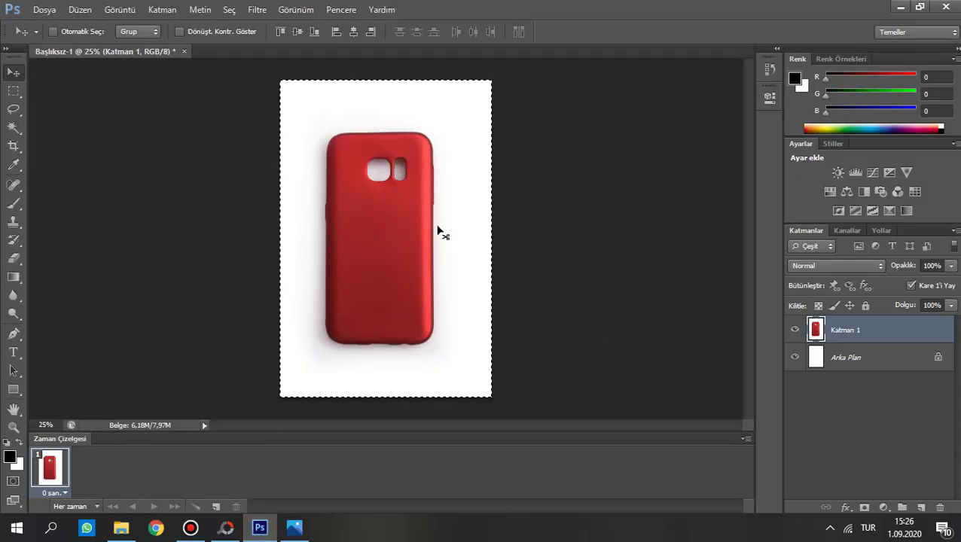
- Try squeezing the phone case layer with Ctrl+T, then cancel the transform
key("ctrl+t")
mouse_move(493, 240)
left_mouse_down()
mouse_move(388, 248)
mouse_move(504, 262)
left_mouse_up()
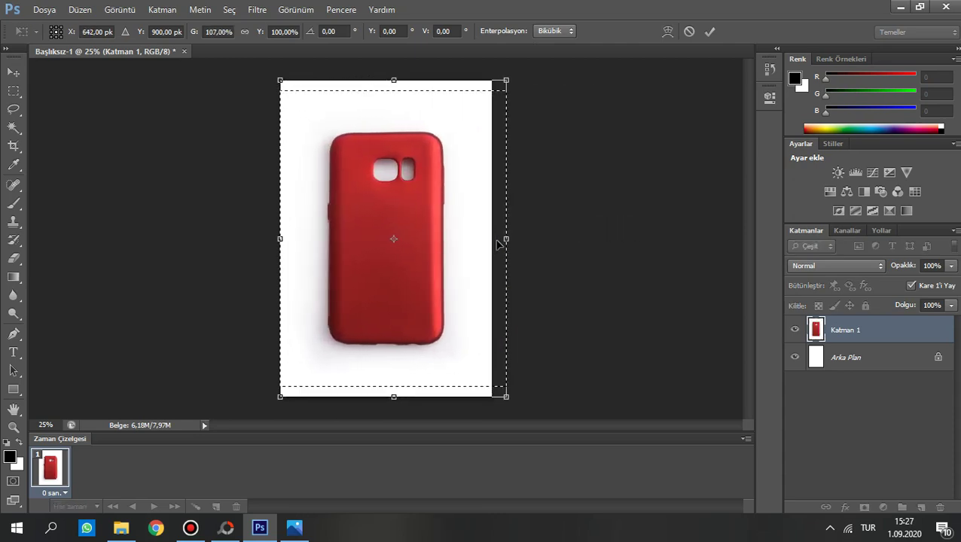
left_click(689, 33)
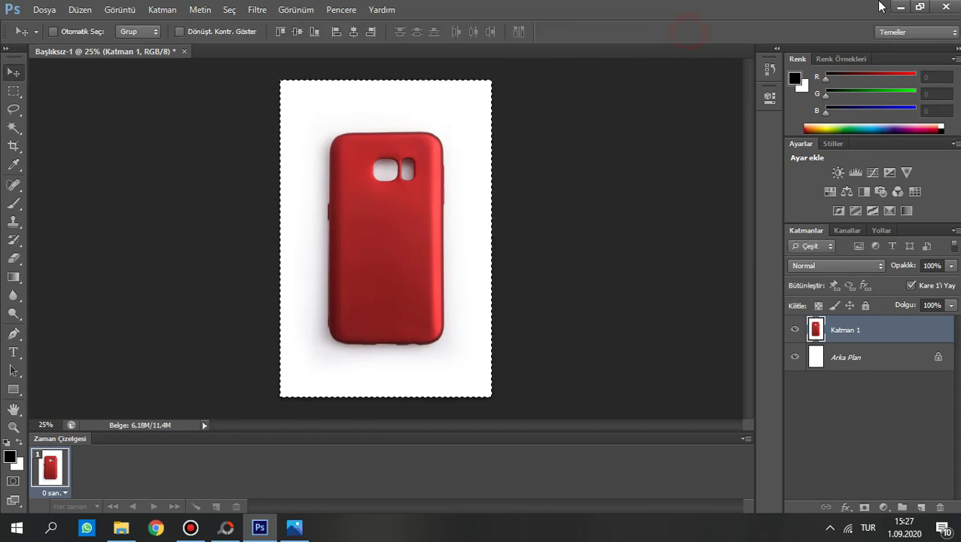
- Minimize Photoshop and close the Photos viewer and the output folder window
left_click(900, 6)
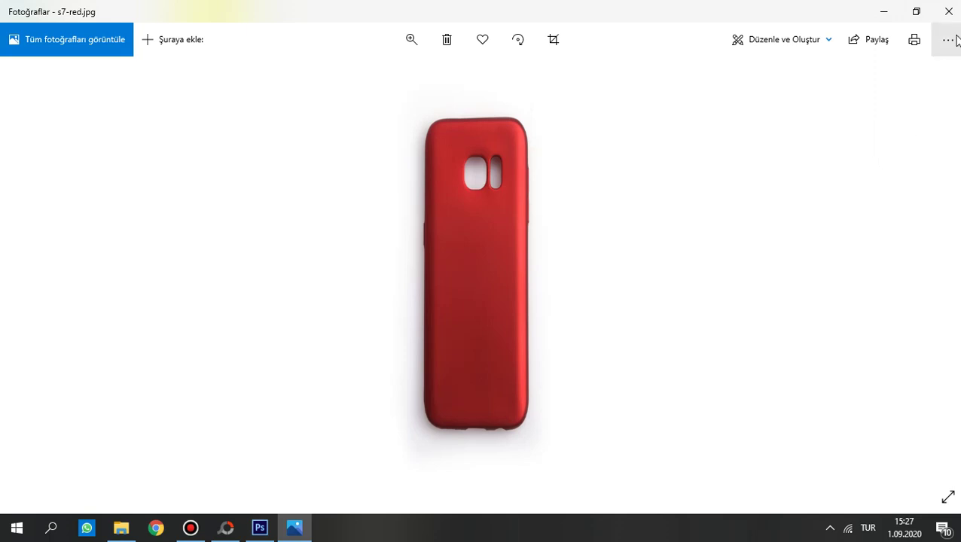
left_click(948, 12)
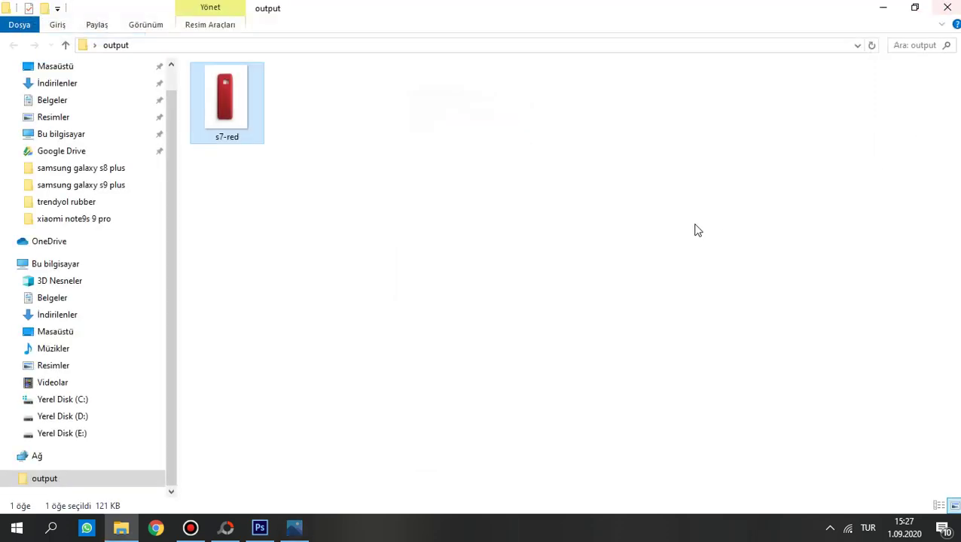
left_click(949, 8)
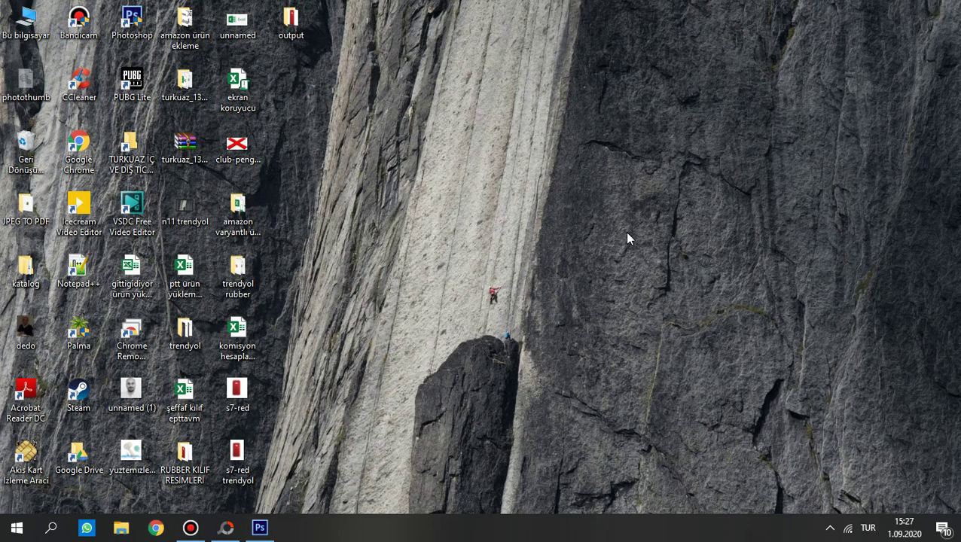